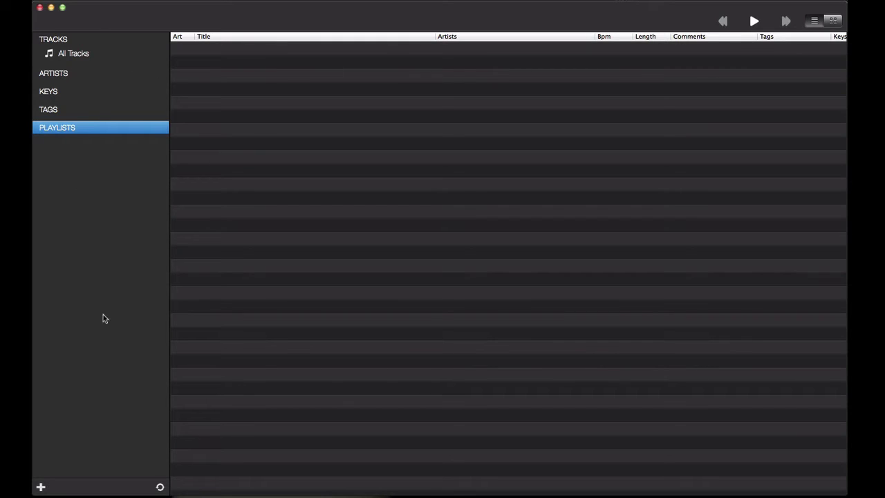
Create a folder in the root of the playlists and name it LIBRARY.
{"action": "left_click", "coordinate": [41, 487]}
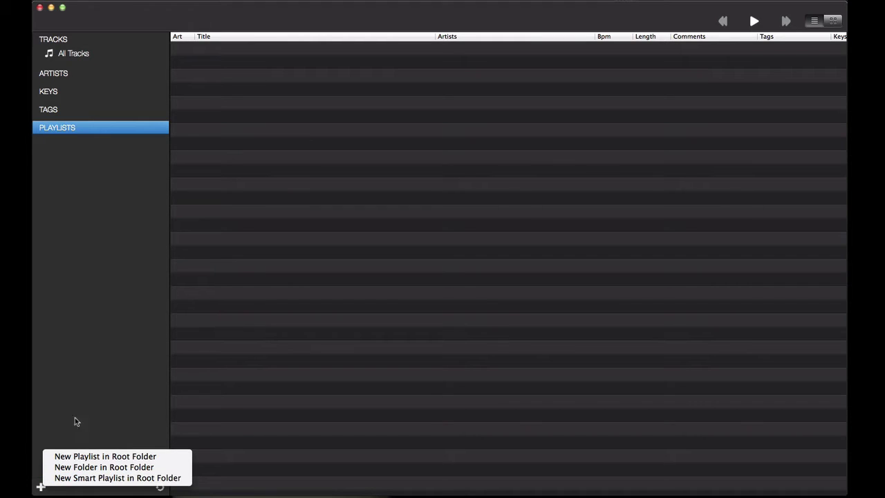
{"action": "left_click", "coordinate": [75, 469]}
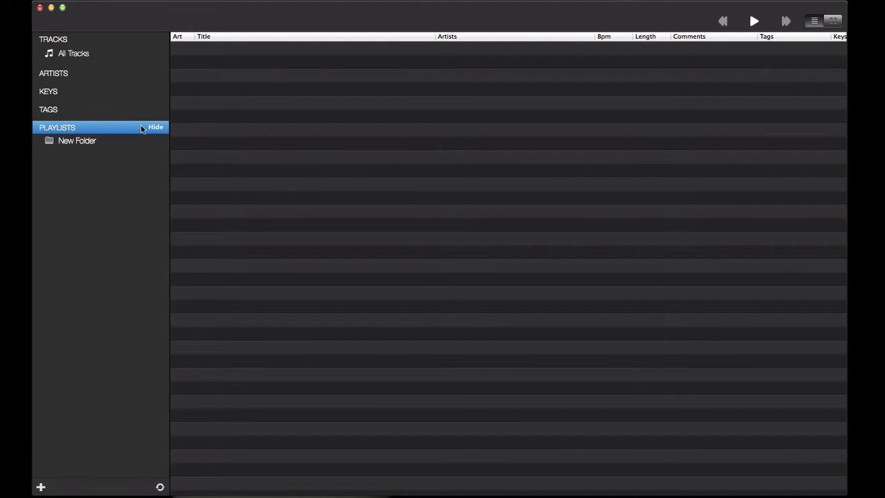
{"action": "left_click", "coordinate": [67, 143]}
{"action": "right_click", "coordinate": [67, 144]}
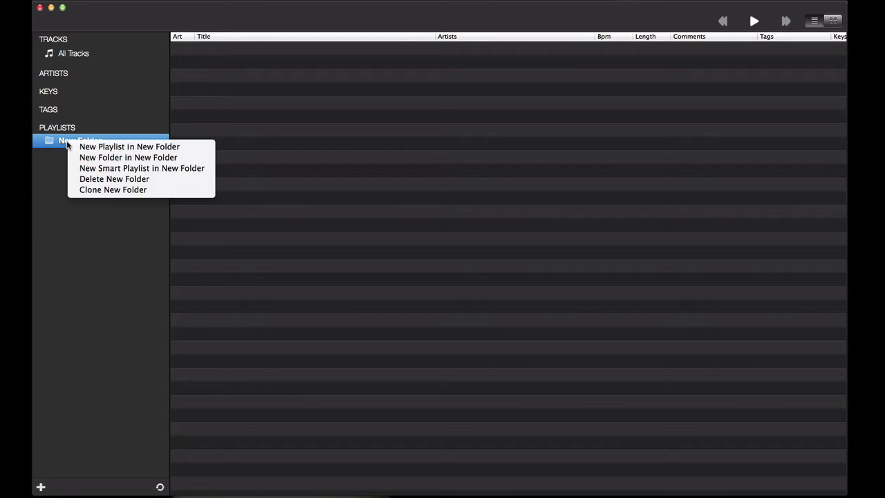
{"action": "left_click", "coordinate": [49, 155]}
{"action": "type", "text": "LIBRARY"}
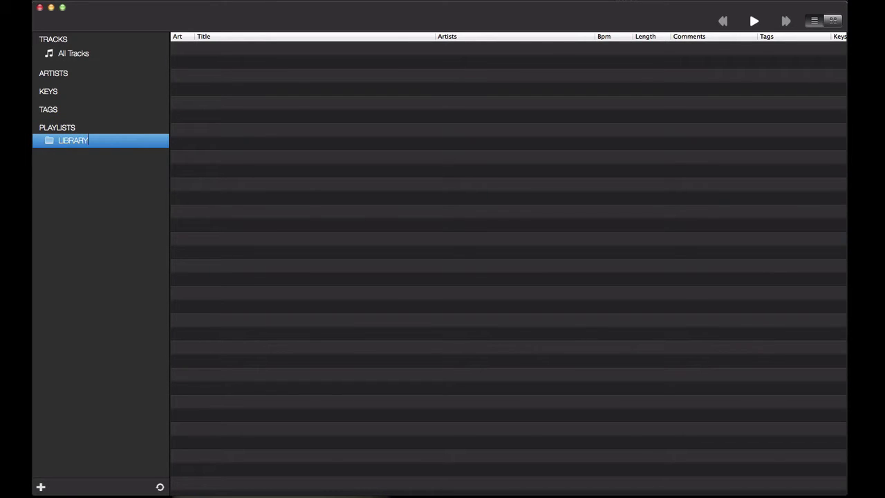
{"action": "key", "text": "Return"}
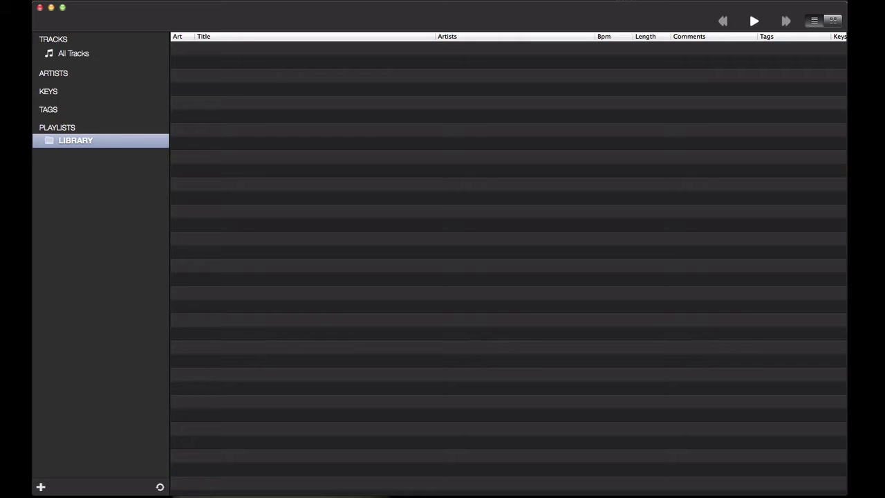
Create an empty standard playlist inside the LIBRARY folder.
{"action": "left_click", "coordinate": [41, 487]}
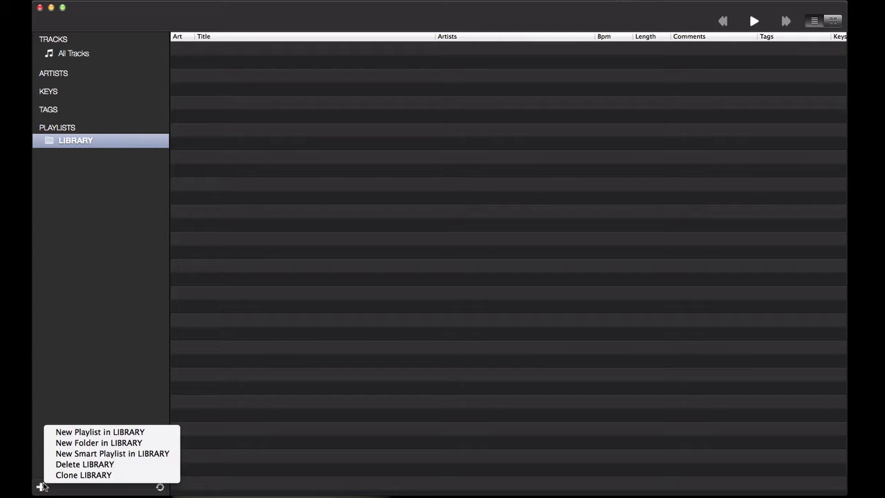
{"action": "left_click", "coordinate": [90, 432]}
{"action": "left_click", "coordinate": [79, 155]}
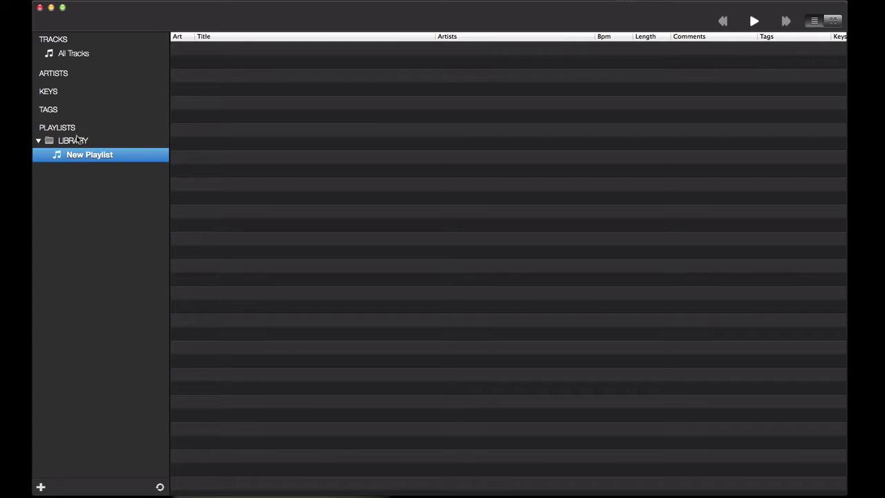
Add DJCity Podcast, Cash Machine, Gucci Snakes, Eve - Let Me Blow Your Mind, Love Yourself and Sorry from All Tracks to New Playlist.
{"action": "left_click", "coordinate": [74, 56]}
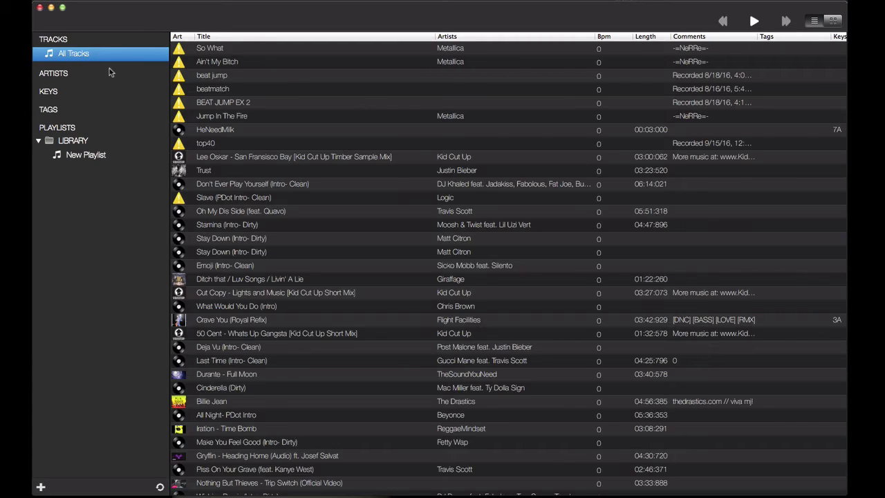
{"action": "scroll", "coordinate": [302, 246], "scroll_direction": "down", "scroll_amount": 5}
{"action": "scroll", "coordinate": [302, 245], "scroll_direction": "down", "scroll_amount": 10}
{"action": "left_click", "coordinate": [263, 284]}
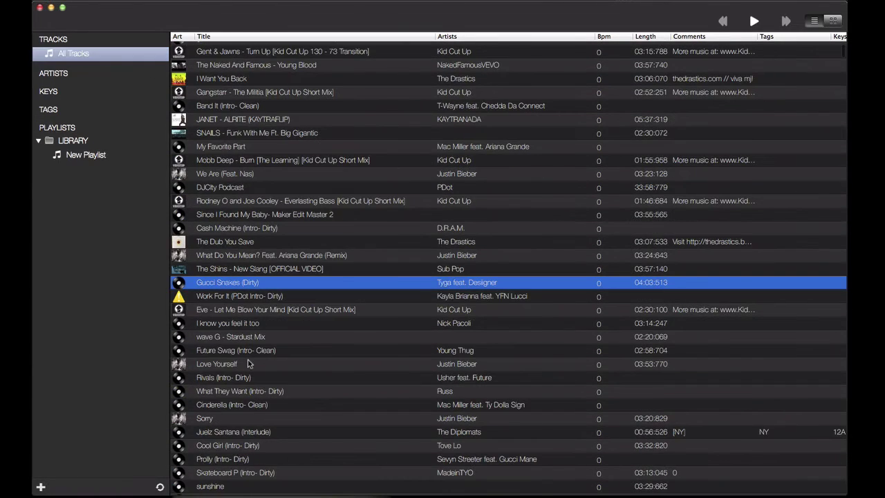
{"action": "left_click", "coordinate": [250, 364], "text": "super"}
{"action": "left_click", "coordinate": [250, 419], "text": "super"}
{"action": "left_click", "coordinate": [247, 309], "text": "super"}
{"action": "left_click", "coordinate": [238, 190], "text": "super"}
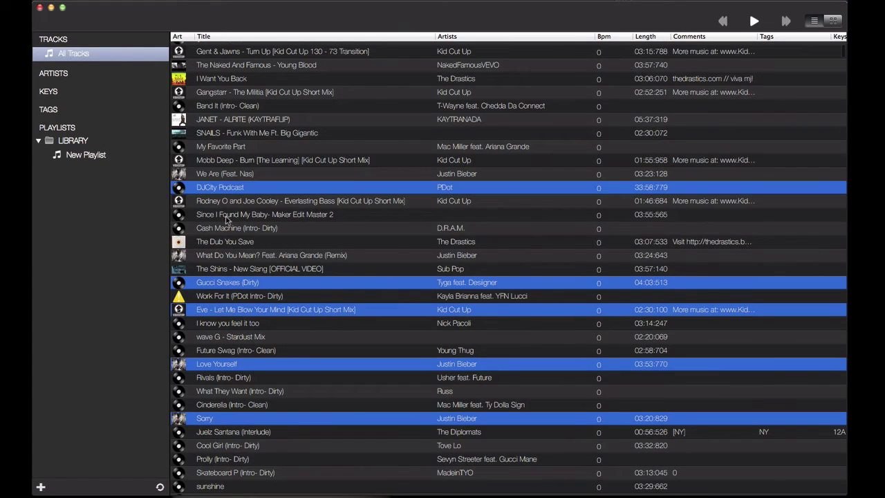
{"action": "left_click", "coordinate": [225, 227], "text": "super"}
{"action": "left_click_drag", "start_coordinate": [218, 192], "coordinate": [92, 162]}
{"action": "left_click", "coordinate": [93, 158]}
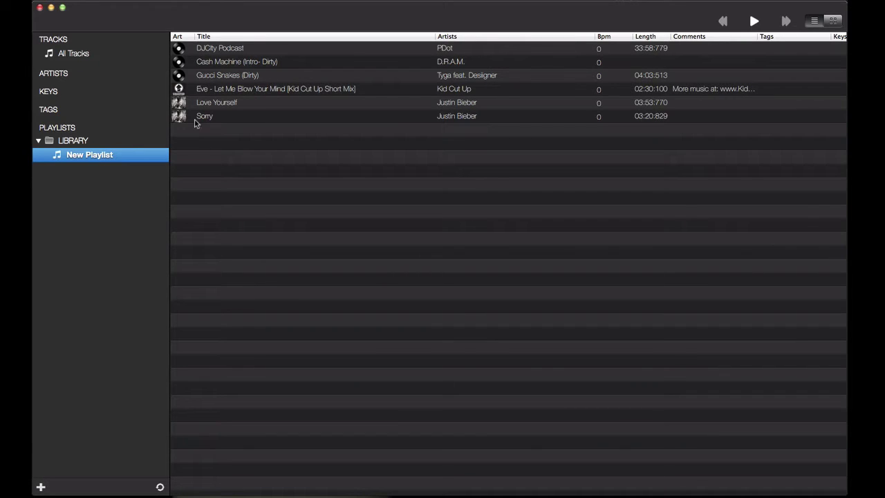
View the LIBRARY folder's combined tracks and delete New Playlist from the folder.
{"action": "left_click", "coordinate": [76, 143]}
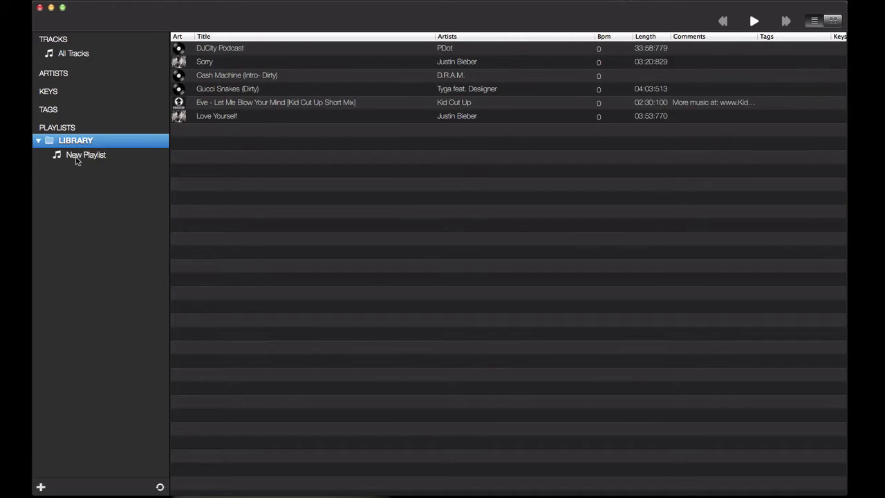
{"action": "left_click", "coordinate": [76, 158]}
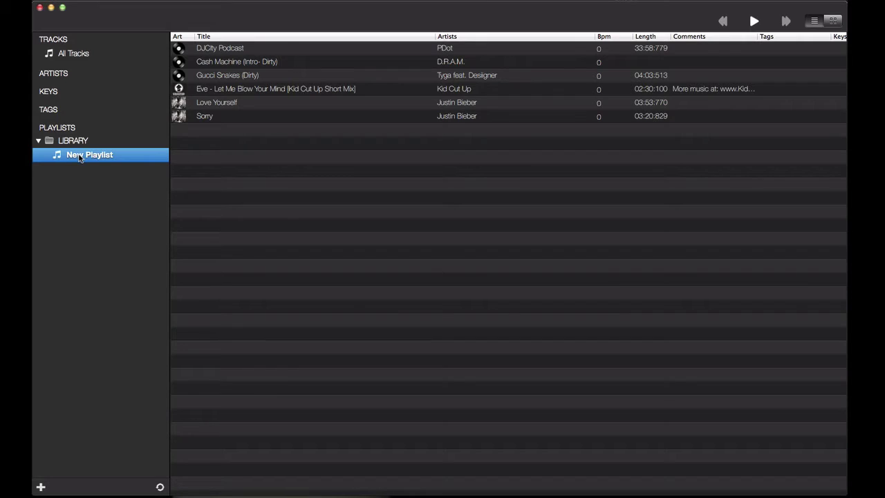
{"action": "key", "text": "BackSpace"}
{"action": "left_click", "coordinate": [534, 92]}
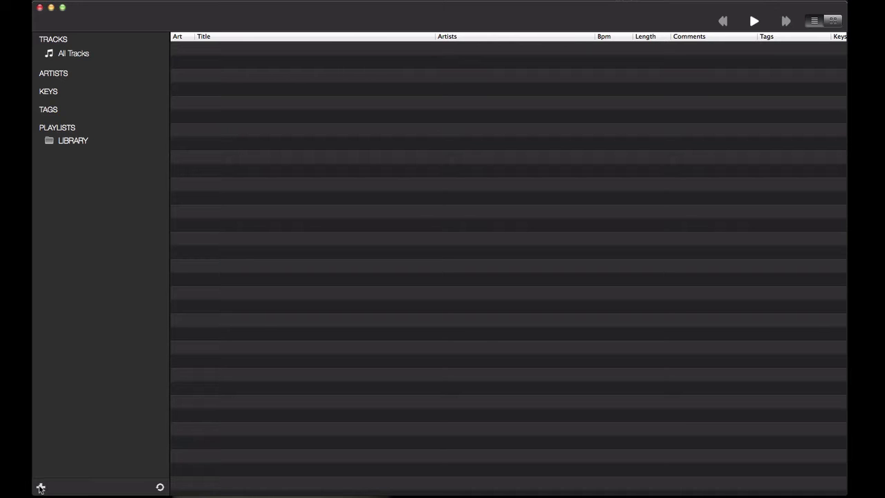
Create a smart playlist in the LIBRARY folder with the rule Group contains SERATO.
{"action": "left_click", "coordinate": [79, 143]}
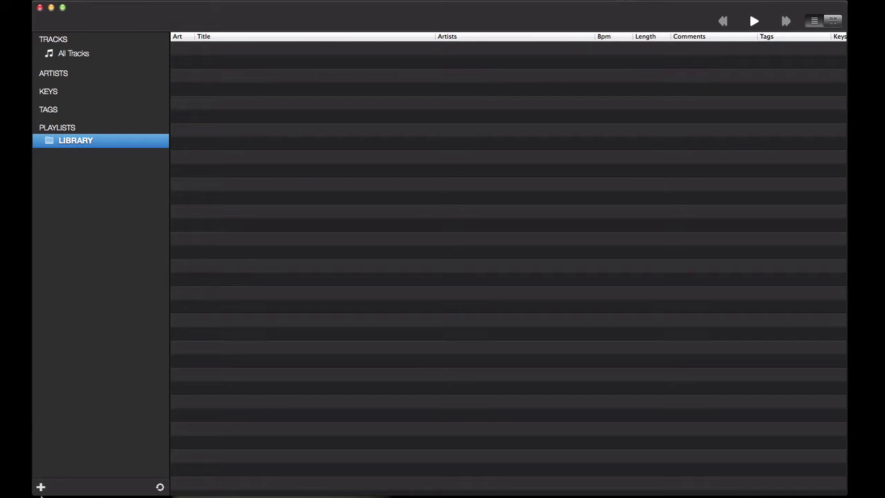
{"action": "left_click", "coordinate": [41, 488]}
{"action": "left_click", "coordinate": [103, 456]}
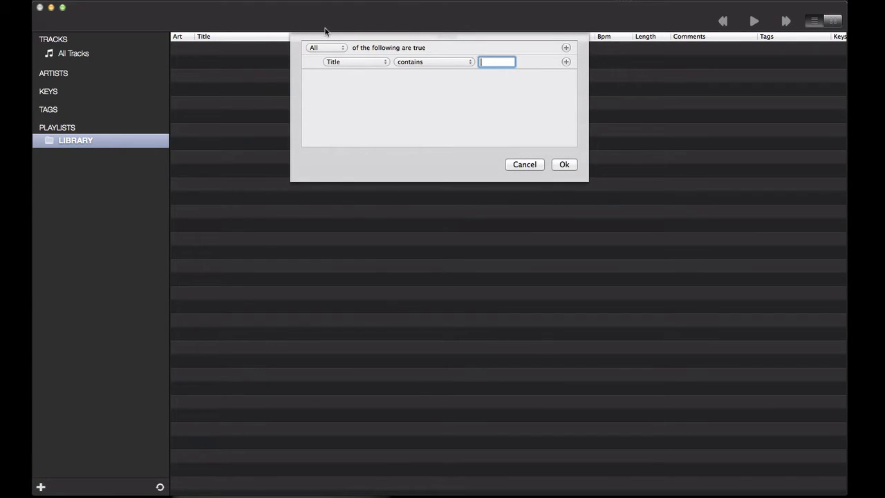
{"action": "left_click", "coordinate": [363, 62]}
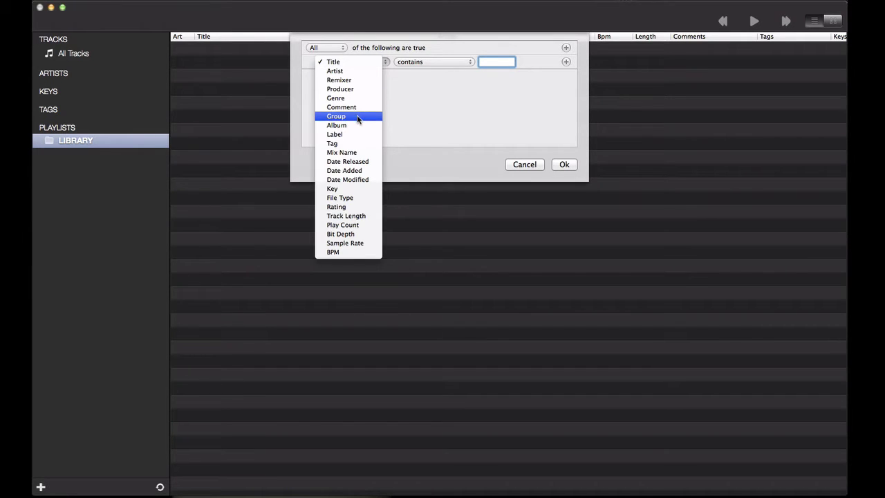
{"action": "left_click", "coordinate": [337, 116]}
{"action": "left_click", "coordinate": [450, 67]}
{"action": "left_click", "coordinate": [449, 98]}
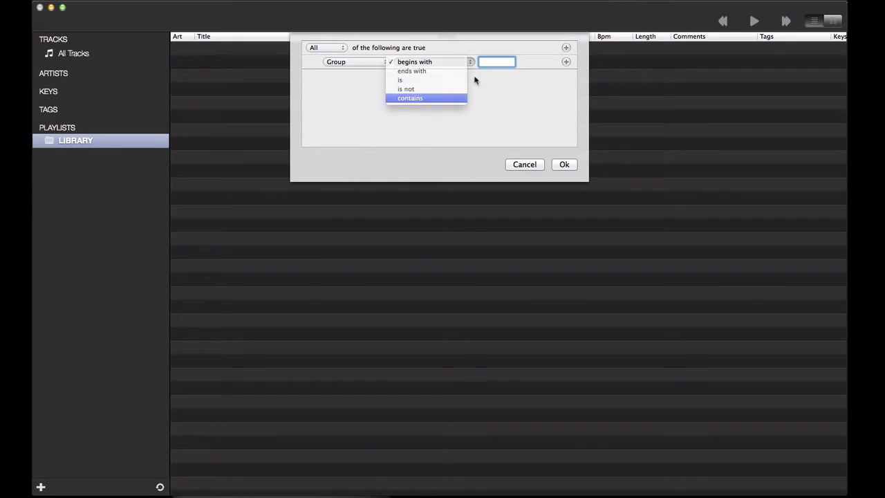
{"action": "type", "text": "SERATO"}
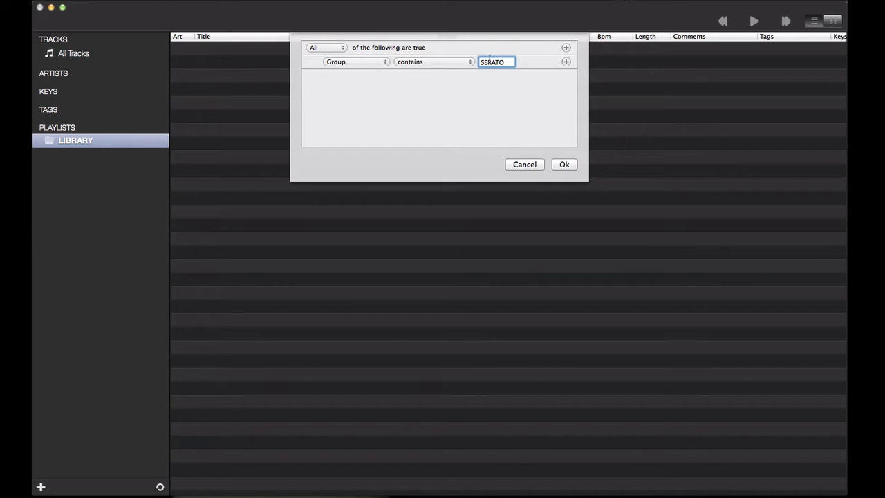
{"action": "left_click", "coordinate": [565, 164]}
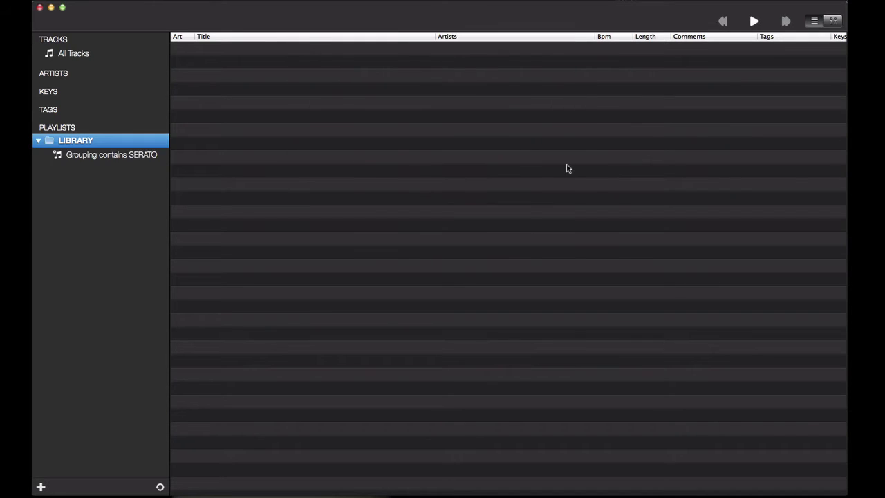
Open the Grouping contains SERATO smart playlist and look through its tracks.
{"action": "left_click", "coordinate": [84, 159]}
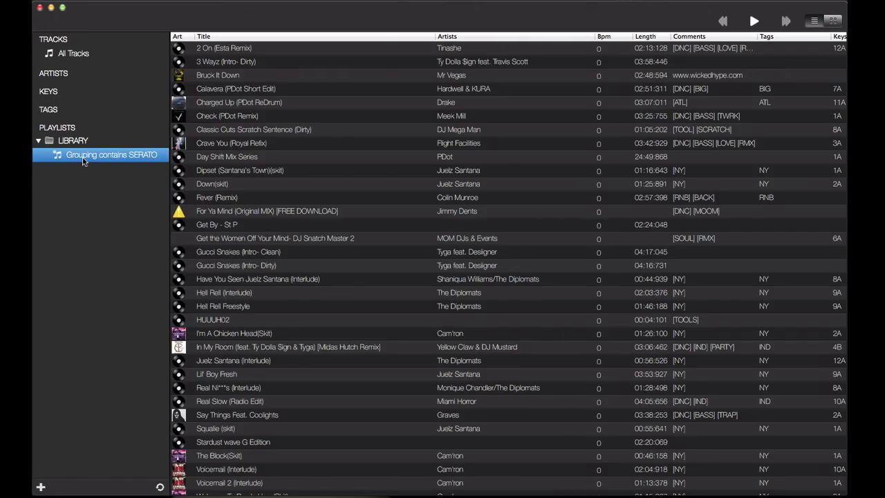
{"action": "scroll", "coordinate": [396, 182], "scroll_direction": "down", "scroll_amount": 15}
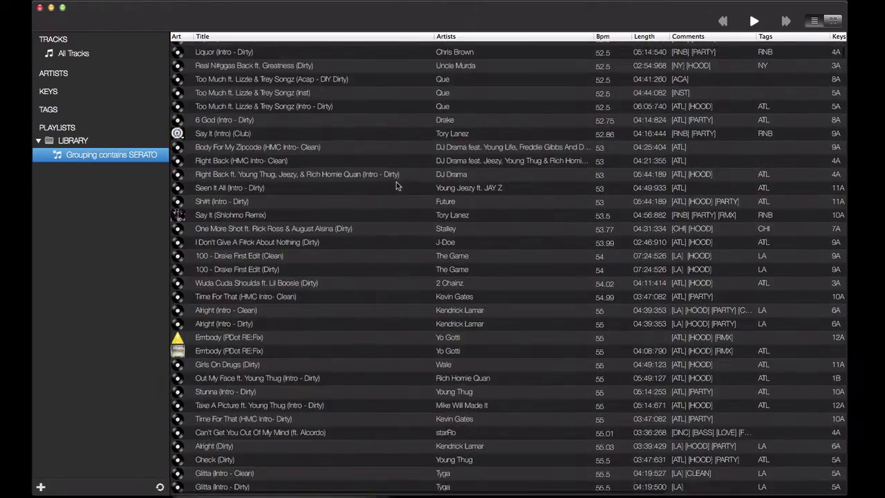
{"action": "scroll", "coordinate": [397, 185], "scroll_direction": "down", "scroll_amount": 10}
{"action": "scroll", "coordinate": [396, 181], "scroll_direction": "down", "scroll_amount": 15}
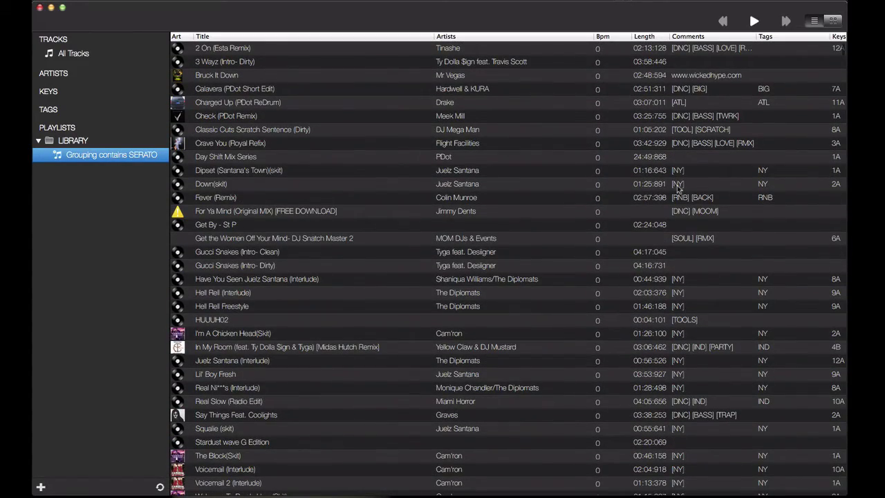
Examine the track metadata columns of the smart playlist and the list of columns that can be shown.
{"action": "scroll", "coordinate": [404, 133], "scroll_direction": "right", "scroll_amount": 10}
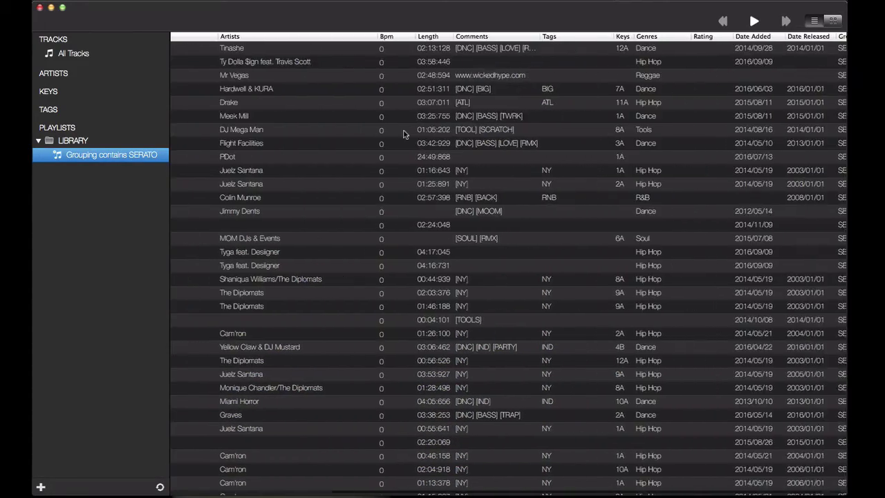
{"action": "scroll", "coordinate": [404, 133], "scroll_direction": "left", "scroll_amount": 5}
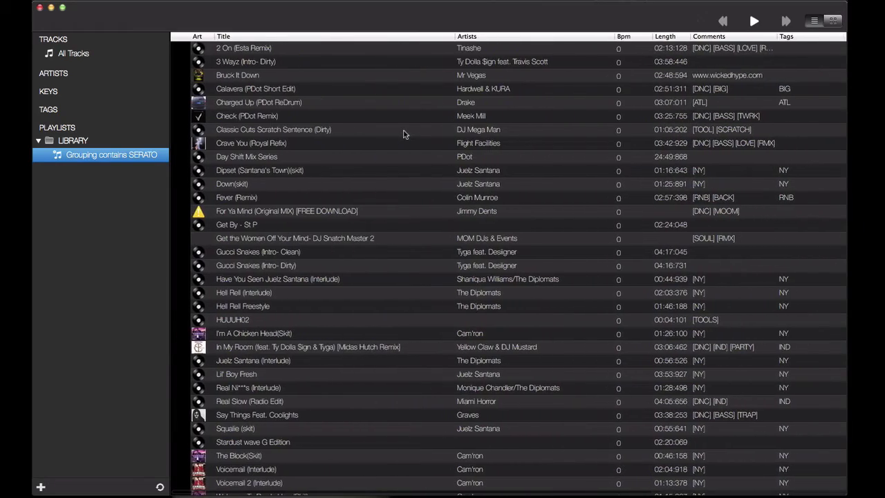
{"action": "scroll", "coordinate": [405, 133], "scroll_direction": "right", "scroll_amount": 6}
{"action": "right_click", "coordinate": [485, 35]}
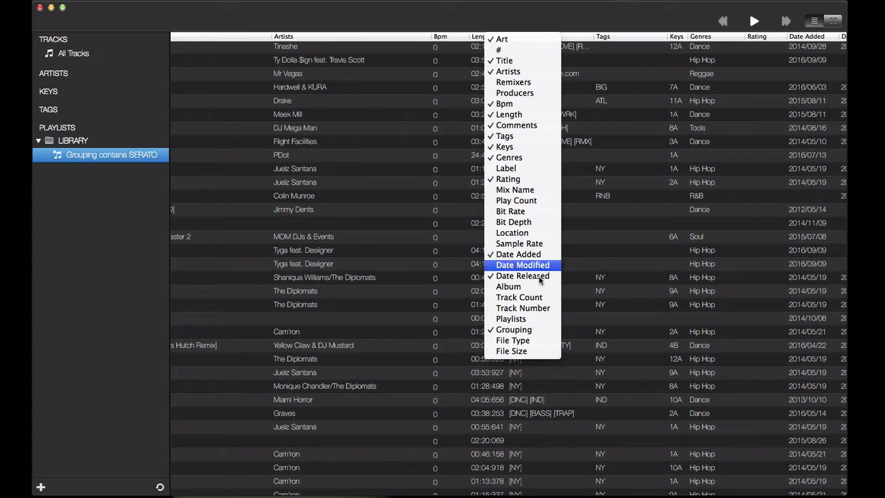
{"action": "left_click", "coordinate": [348, 135]}
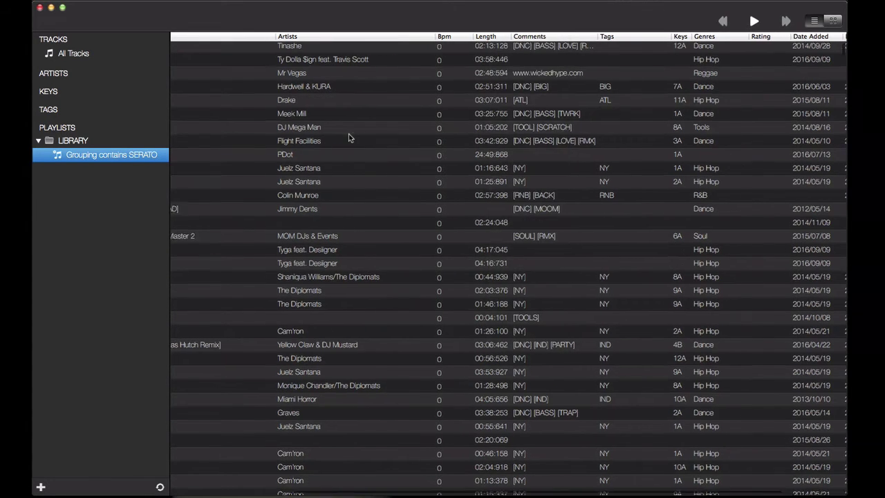
{"action": "scroll", "coordinate": [348, 135], "scroll_direction": "left", "scroll_amount": 5}
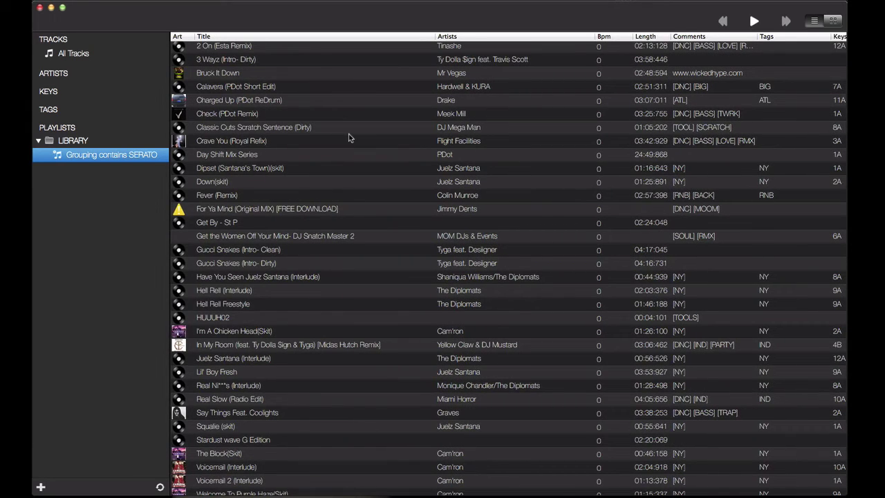
{"action": "mouse_move", "coordinate": [123, 91]}
{"action": "left_click", "coordinate": [39, 141]}
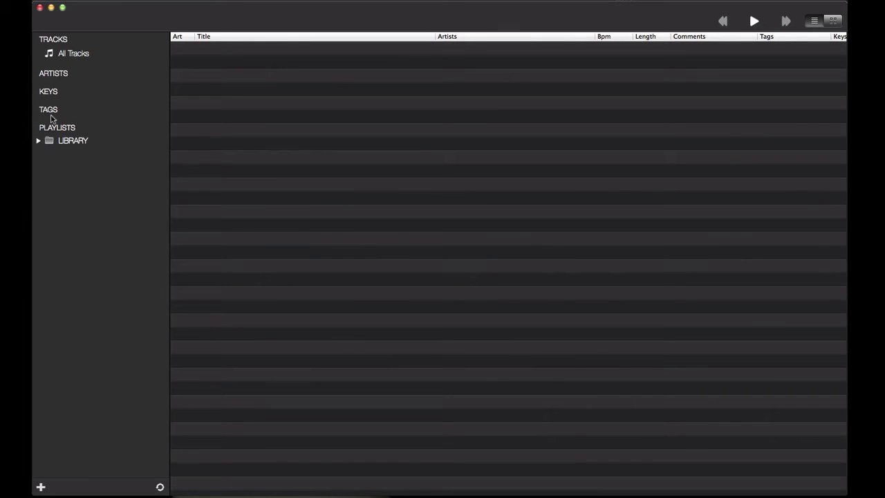
{"action": "left_click", "coordinate": [40, 142]}
Sort the Grouping contains SERATO smart playlist by Genre.
{"action": "left_click", "coordinate": [84, 158]}
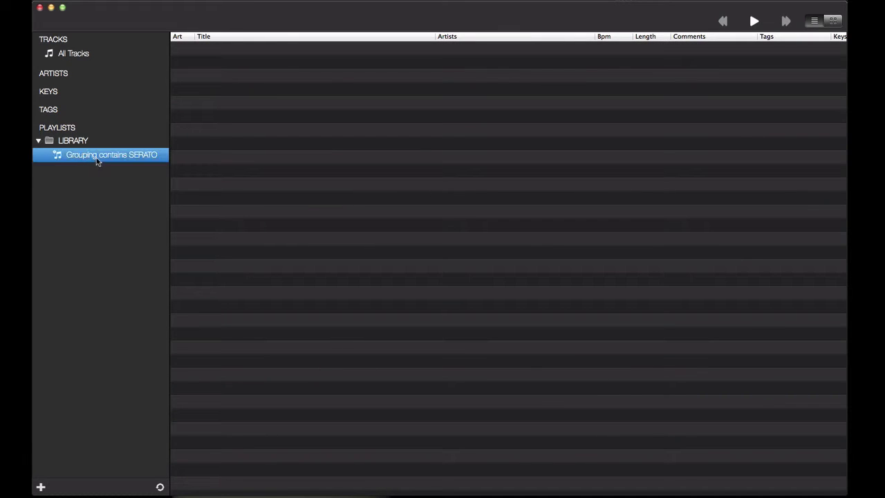
{"action": "right_click", "coordinate": [107, 159]}
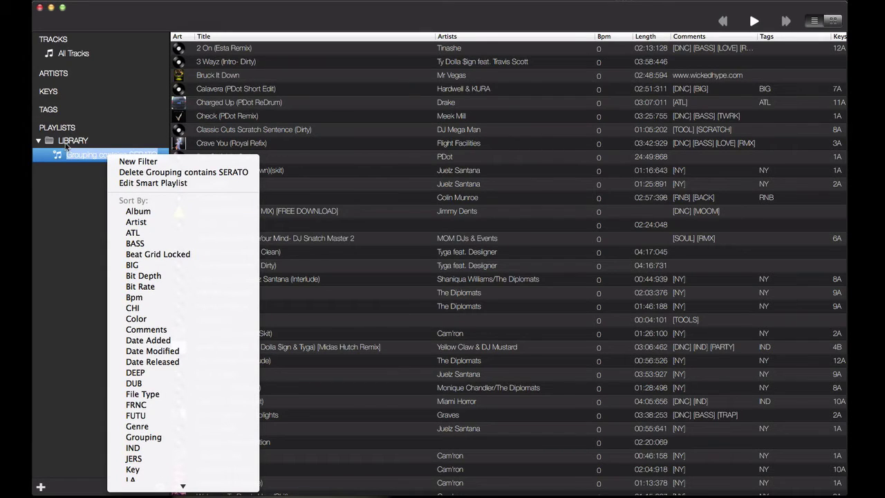
{"action": "scroll", "coordinate": [192, 298], "scroll_direction": "down", "scroll_amount": 5}
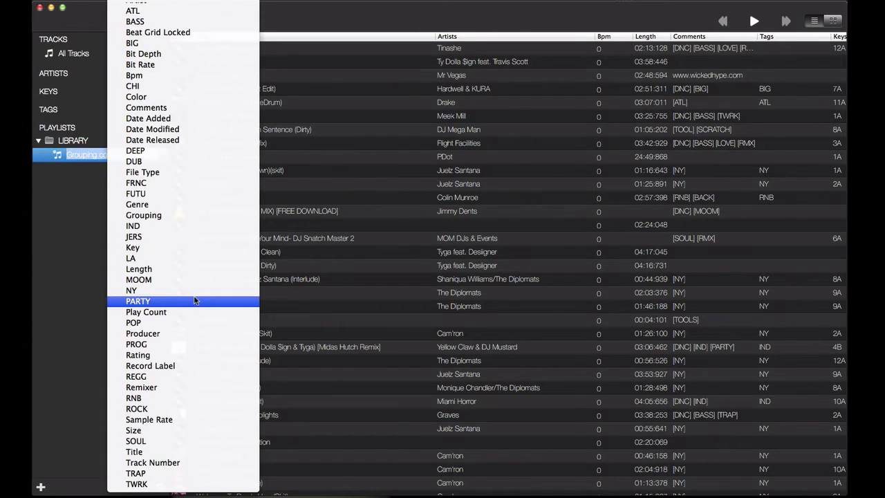
{"action": "scroll", "coordinate": [191, 277], "scroll_direction": "up", "scroll_amount": 2}
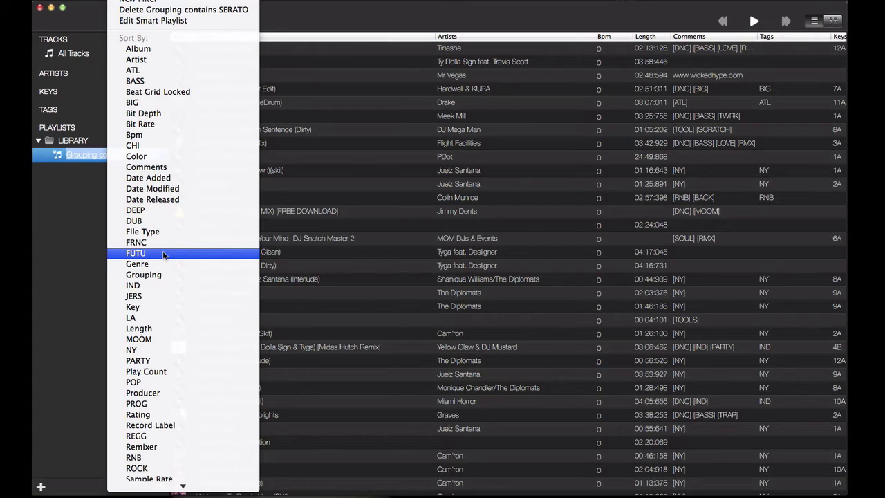
{"action": "scroll", "coordinate": [163, 255], "scroll_direction": "down", "scroll_amount": 3}
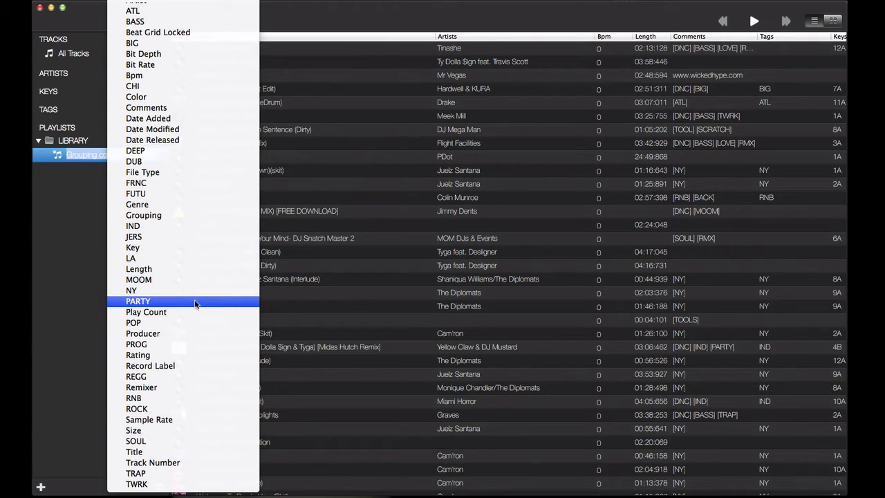
{"action": "scroll", "coordinate": [197, 270], "scroll_direction": "up", "scroll_amount": 3}
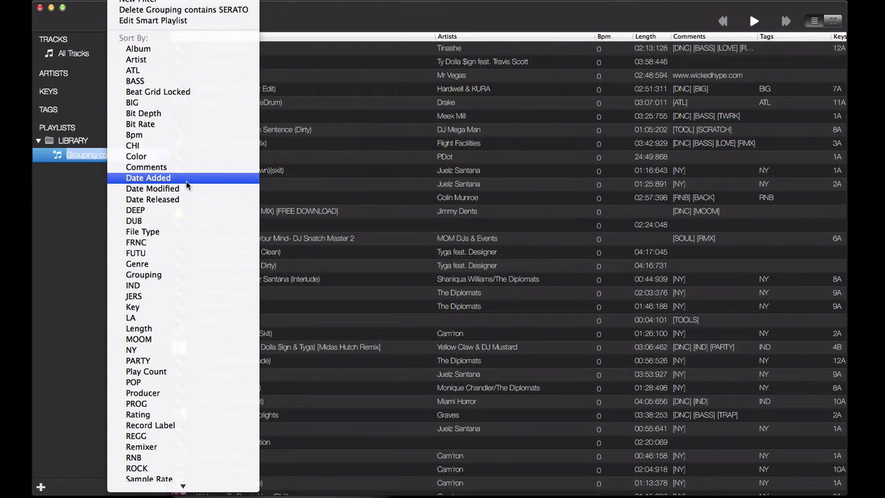
{"action": "left_click", "coordinate": [146, 263]}
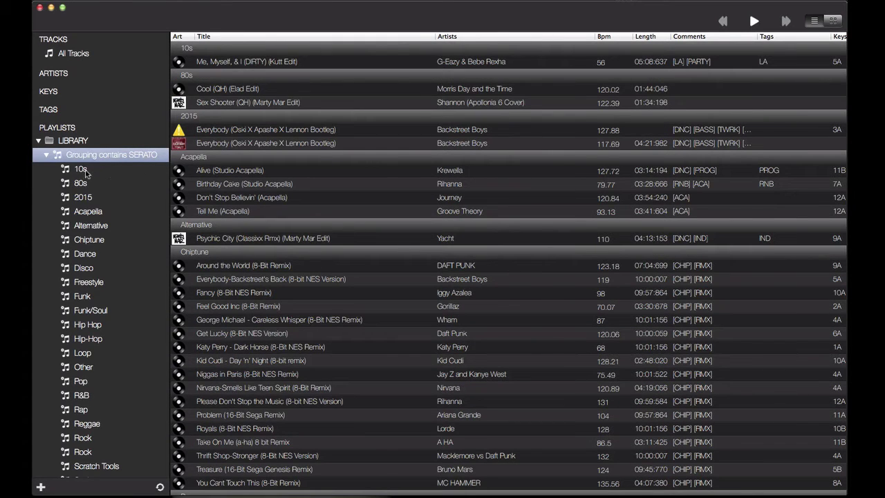
Look through the genre sub-playlists, opening Funk/Soul, Hip-Hop and Hip Hop, and browse the Hip Hop tracks.
{"action": "scroll", "coordinate": [89, 259], "scroll_direction": "down", "scroll_amount": 2}
{"action": "scroll", "coordinate": [92, 283], "scroll_direction": "down", "scroll_amount": 4}
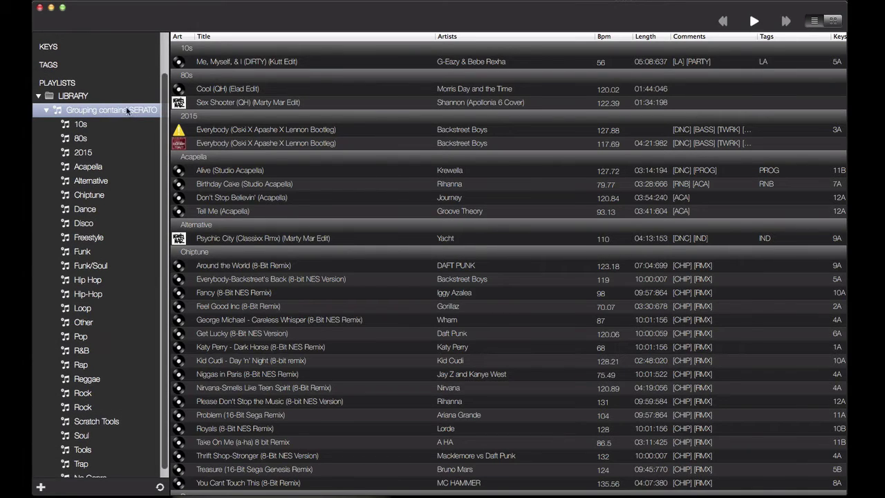
{"action": "left_click", "coordinate": [79, 268]}
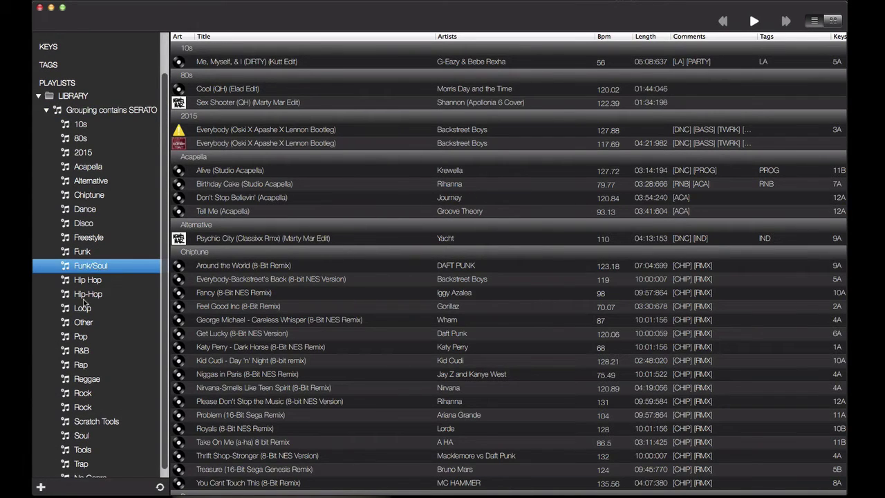
{"action": "left_click", "coordinate": [83, 294]}
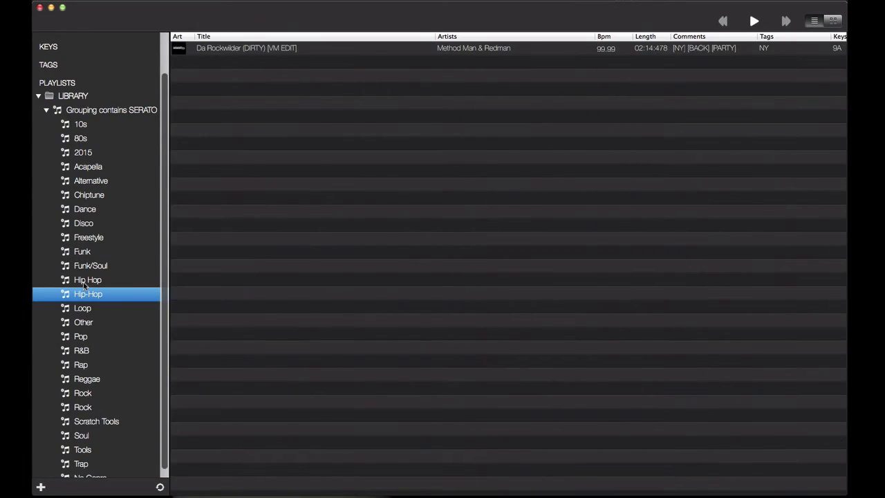
{"action": "left_click", "coordinate": [83, 281]}
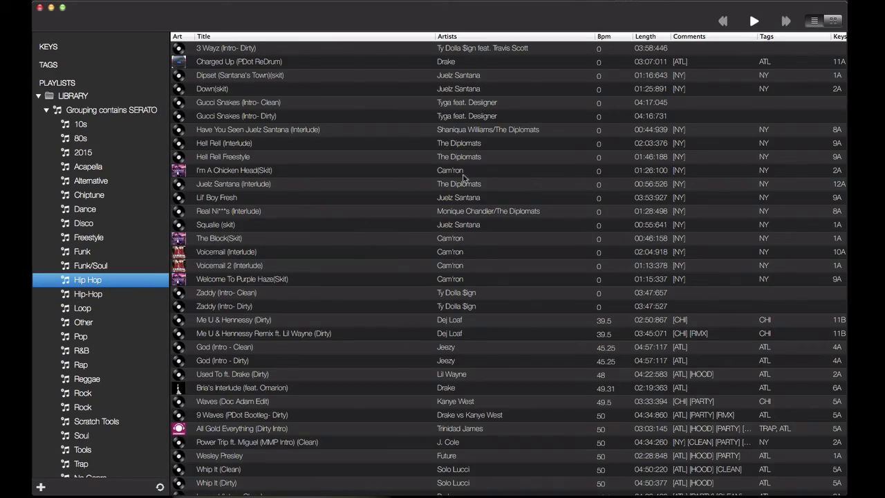
{"action": "scroll", "coordinate": [730, 232], "scroll_direction": "down", "scroll_amount": 15}
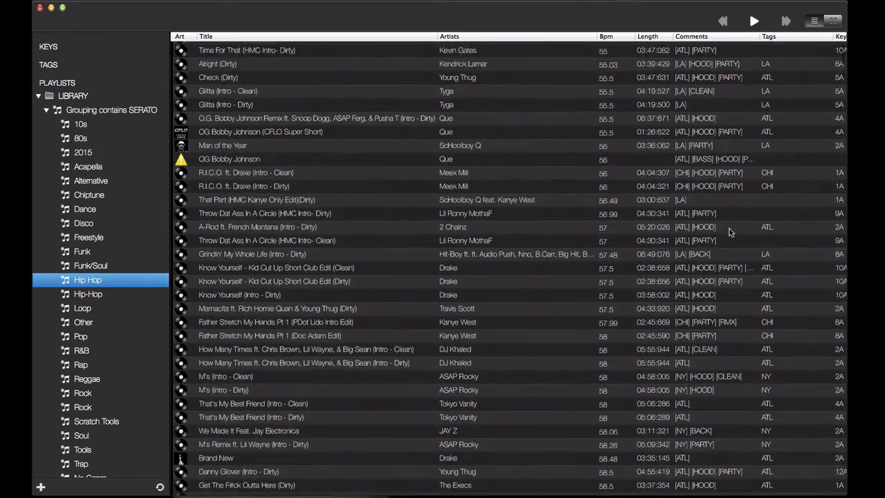
{"action": "scroll", "coordinate": [730, 232], "scroll_direction": "up", "scroll_amount": 15}
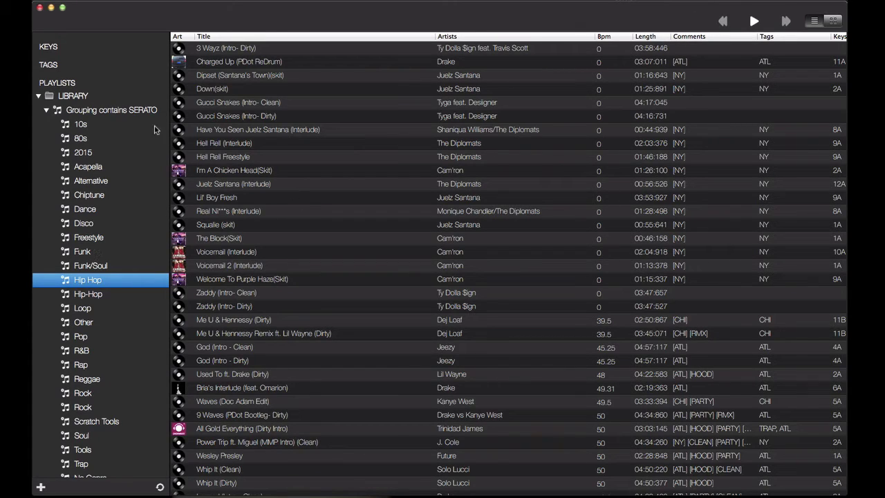
Delete the Genre sorting criteria from the Grouping contains SERATO smart playlist and reopen that playlist.
{"action": "left_click", "coordinate": [76, 125]}
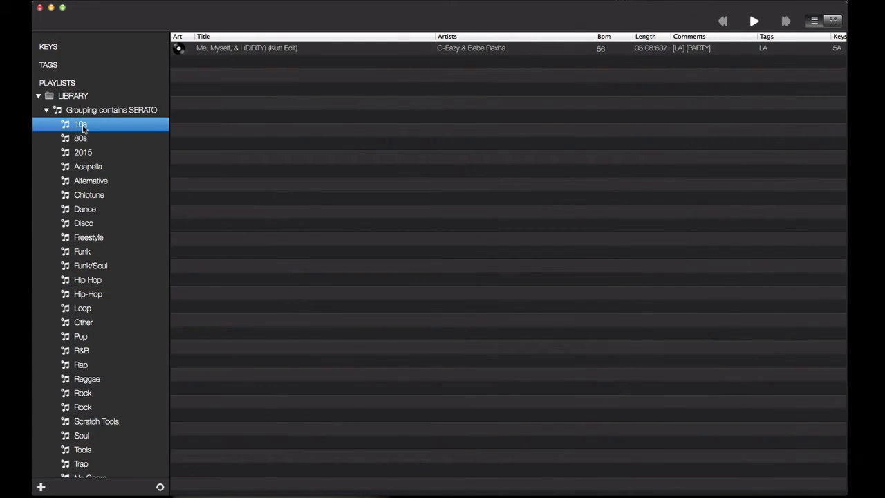
{"action": "right_click", "coordinate": [82, 127]}
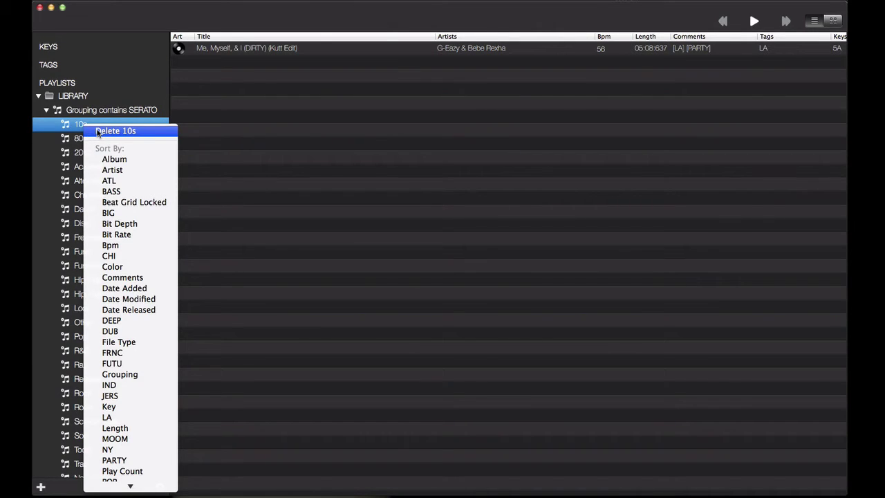
{"action": "left_click", "coordinate": [97, 131]}
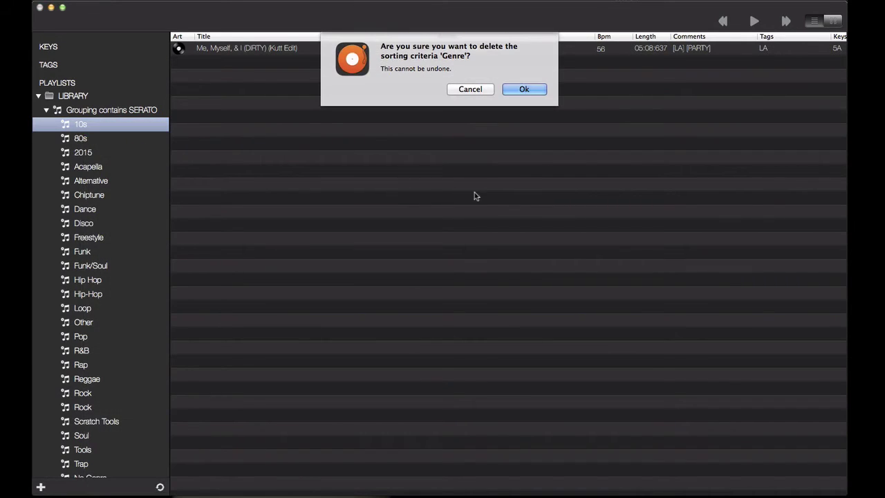
{"action": "left_click", "coordinate": [524, 89]}
{"action": "left_click", "coordinate": [93, 158]}
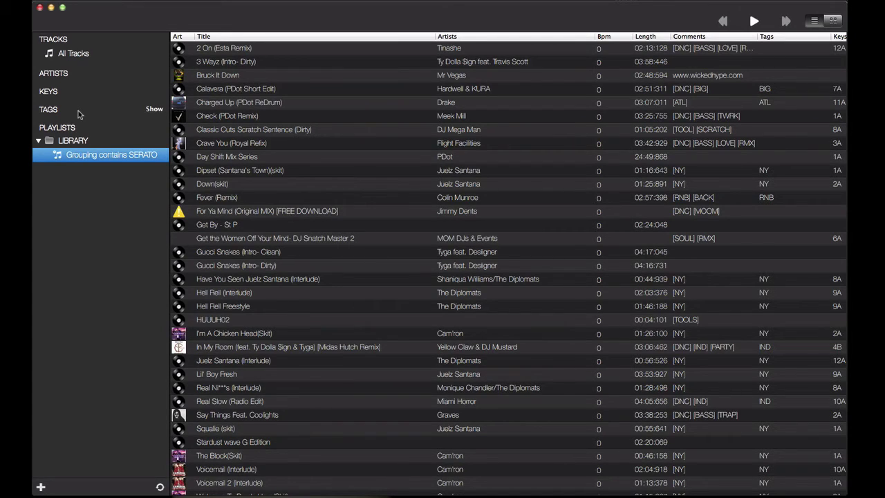
Clone All Tracks into a playlist and look through the clone's tracks.
{"action": "left_click", "coordinate": [78, 55]}
{"action": "right_click", "coordinate": [78, 54]}
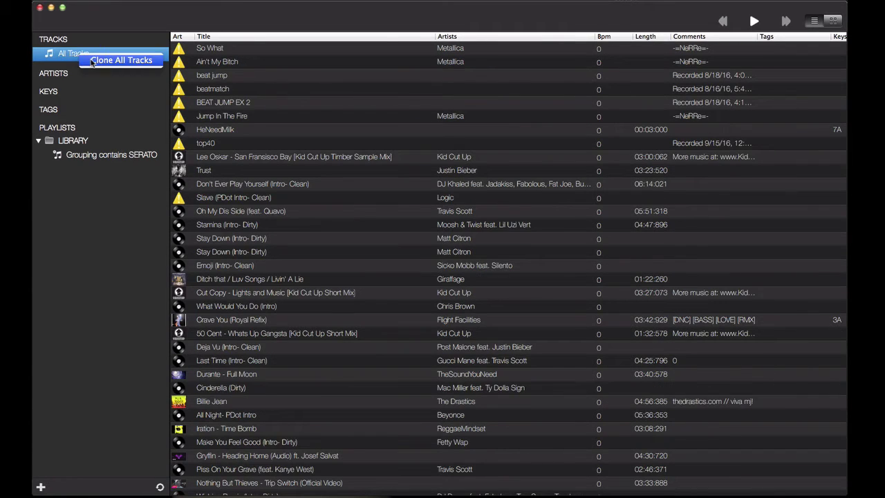
{"action": "left_click", "coordinate": [92, 60]}
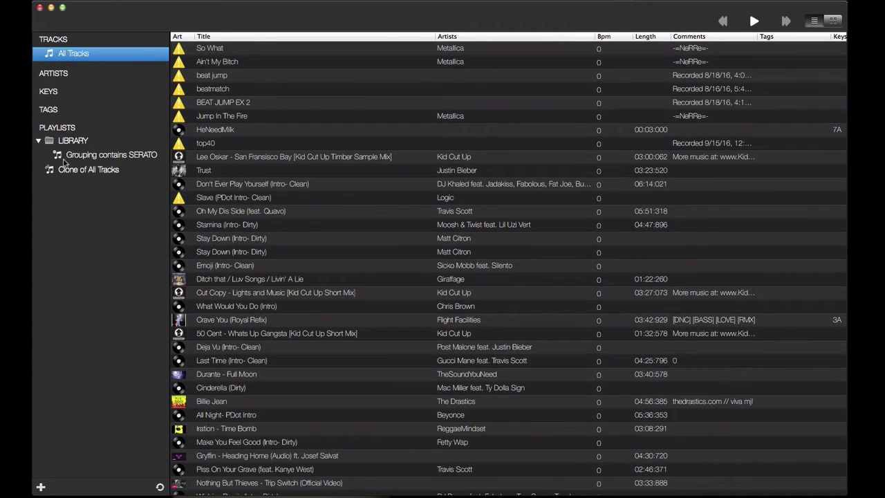
{"action": "left_click", "coordinate": [67, 170]}
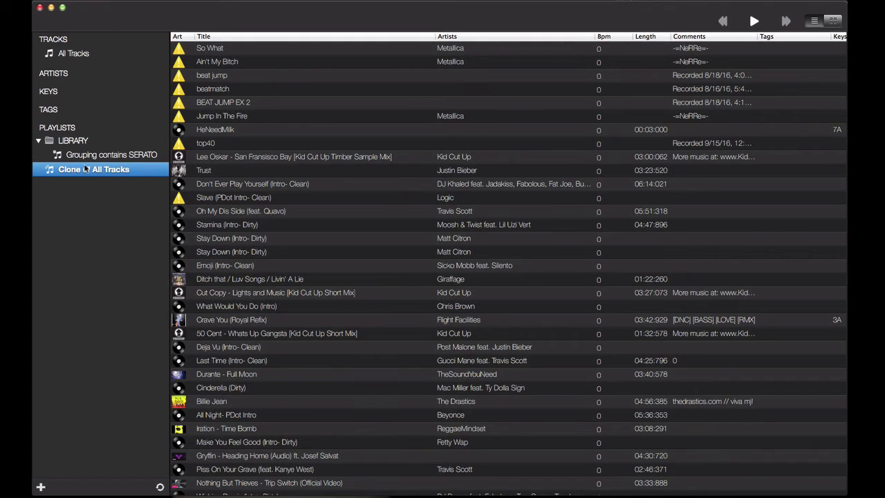
{"action": "scroll", "coordinate": [261, 200], "scroll_direction": "down", "scroll_amount": 15}
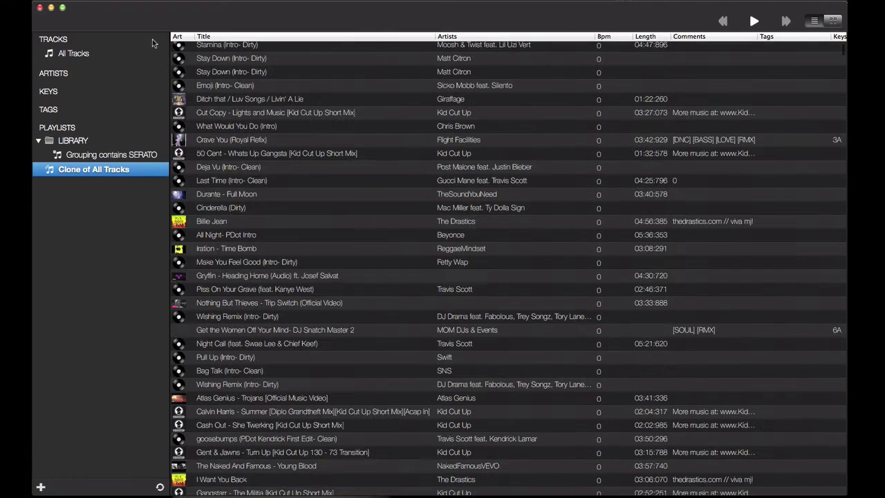
Sort the Clone of All Tracks playlist by Date Released.
{"action": "right_click", "coordinate": [86, 175]}
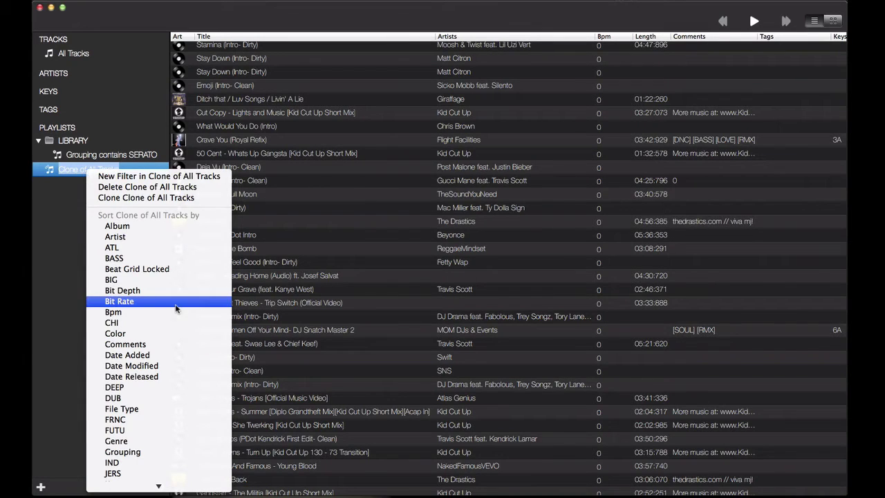
{"action": "scroll", "coordinate": [161, 339], "scroll_direction": "down", "scroll_amount": 5}
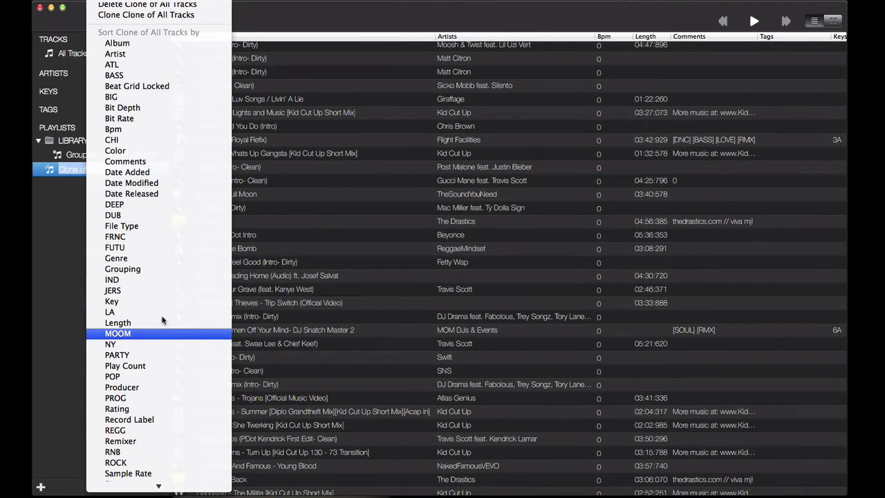
{"action": "scroll", "coordinate": [197, 230], "scroll_direction": "down", "scroll_amount": 3}
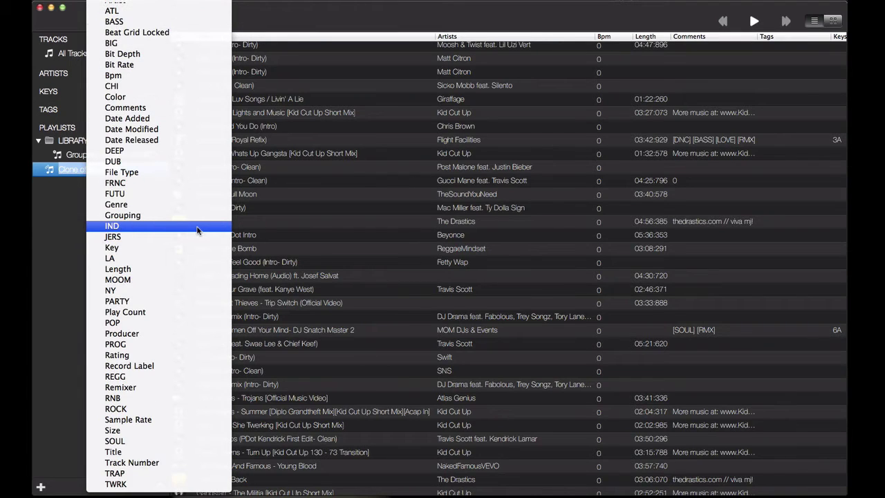
{"action": "scroll", "coordinate": [197, 230], "scroll_direction": "up", "scroll_amount": 4}
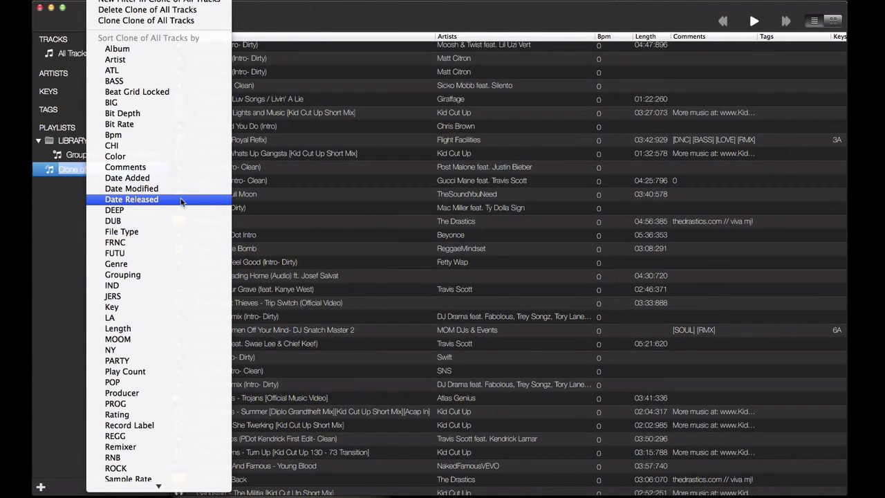
{"action": "left_click", "coordinate": [182, 201]}
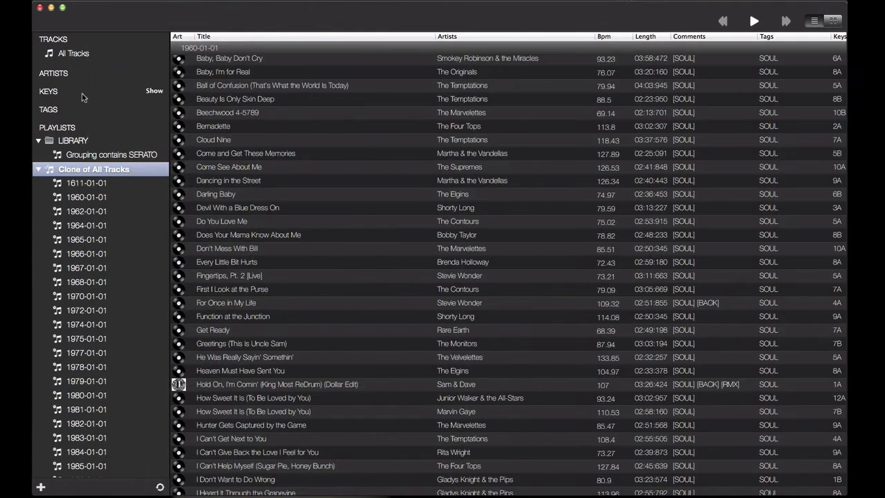
Clone All Tracks a second time and sort the new clone by Genre.
{"action": "left_click", "coordinate": [73, 54]}
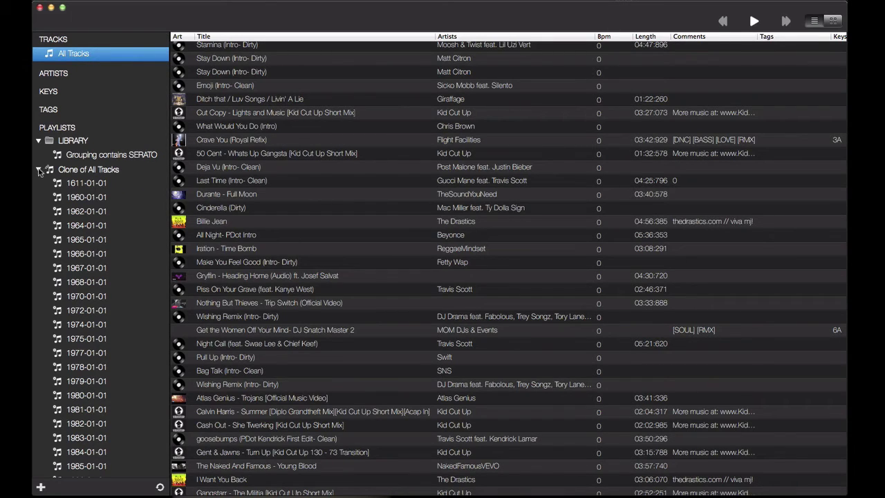
{"action": "left_click", "coordinate": [40, 170]}
{"action": "left_click", "coordinate": [78, 188]}
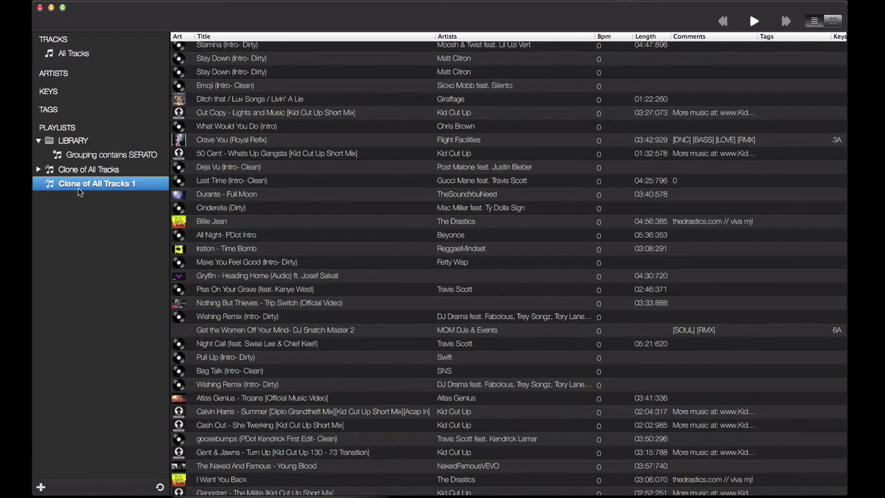
{"action": "right_click", "coordinate": [78, 184]}
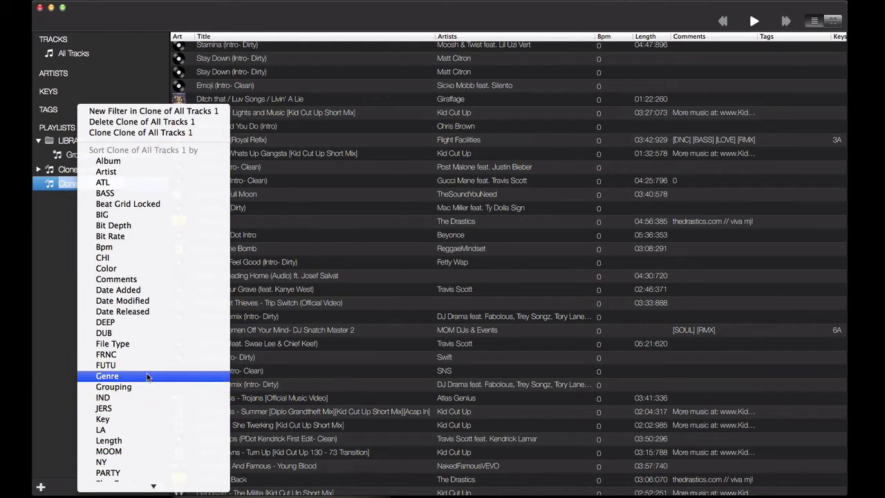
{"action": "left_click", "coordinate": [147, 377]}
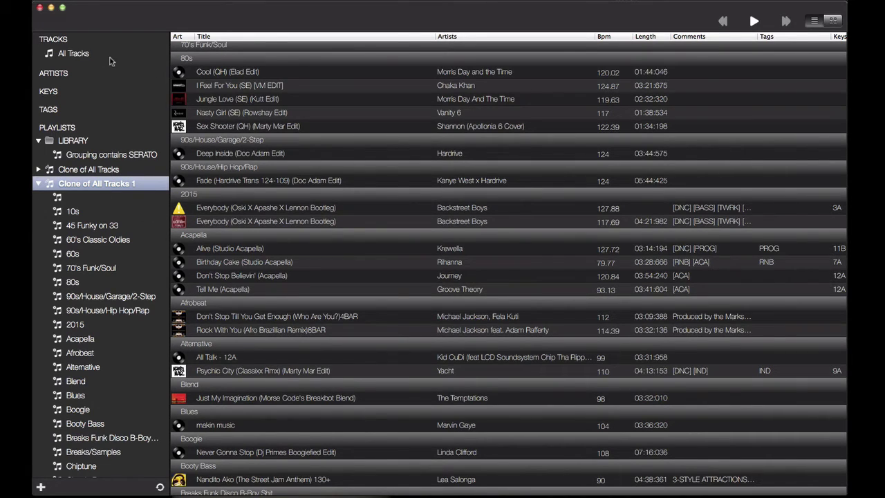
Expand Clone of All Tracks to view its date groups, and collapse both cloned playlists.
{"action": "left_click", "coordinate": [39, 170]}
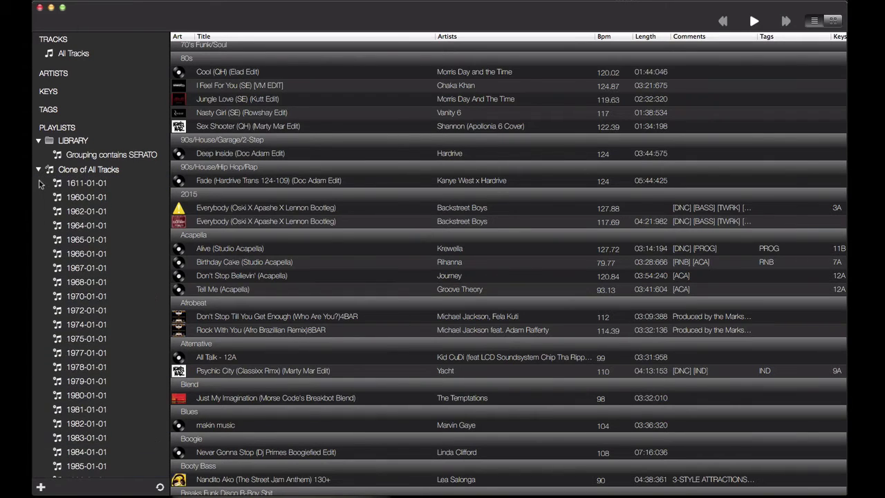
{"action": "left_click", "coordinate": [39, 170]}
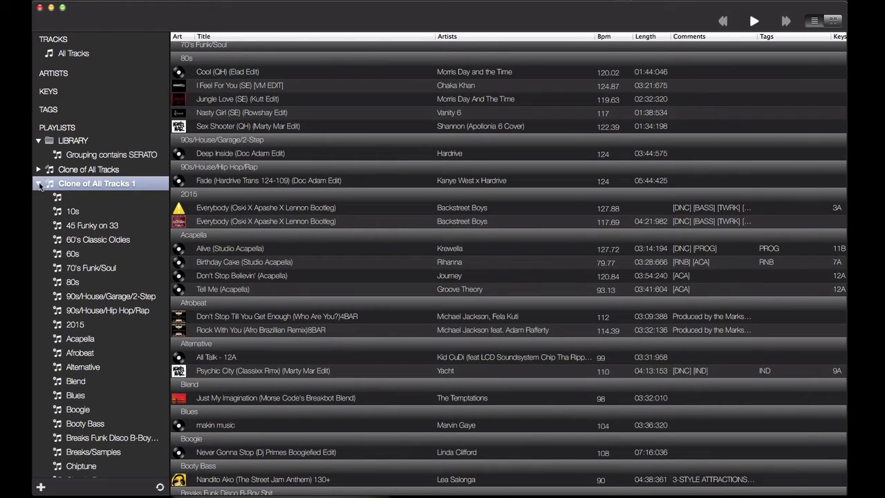
{"action": "left_click", "coordinate": [39, 184]}
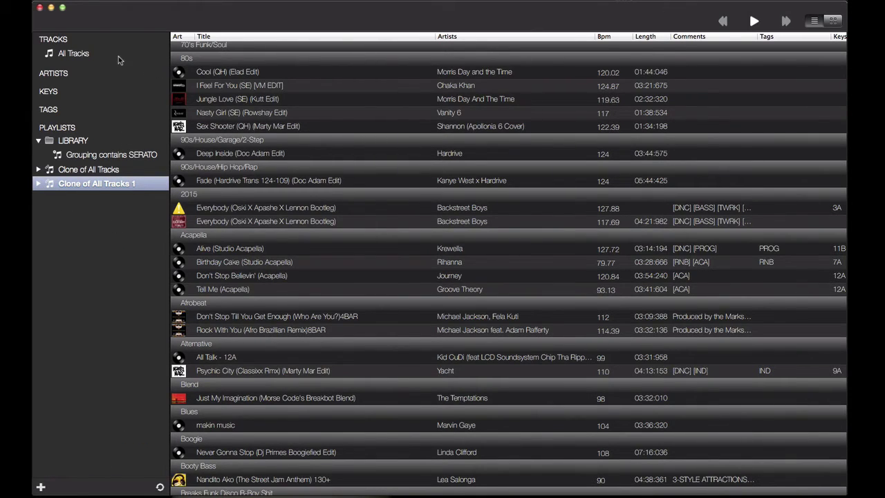
Delete both cloned playlists, Clone of All Tracks and Clone of All Tracks 1.
{"action": "left_click", "coordinate": [81, 171]}
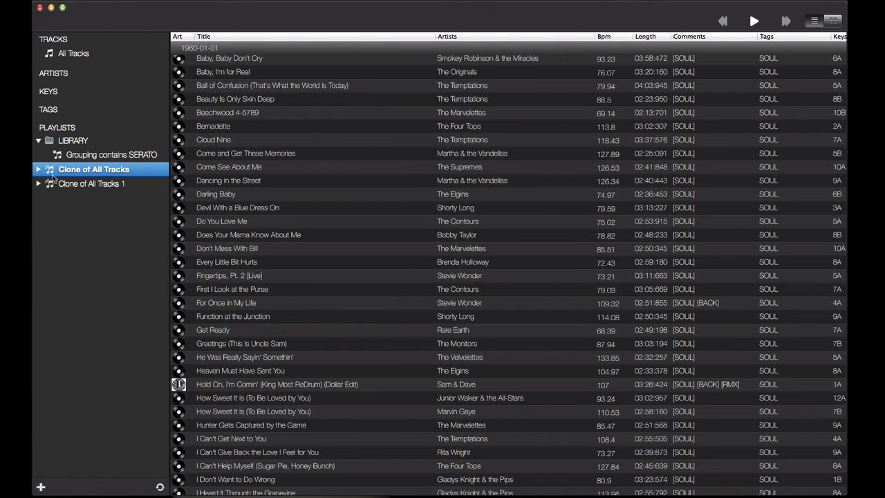
{"action": "key", "text": "BackSpace"}
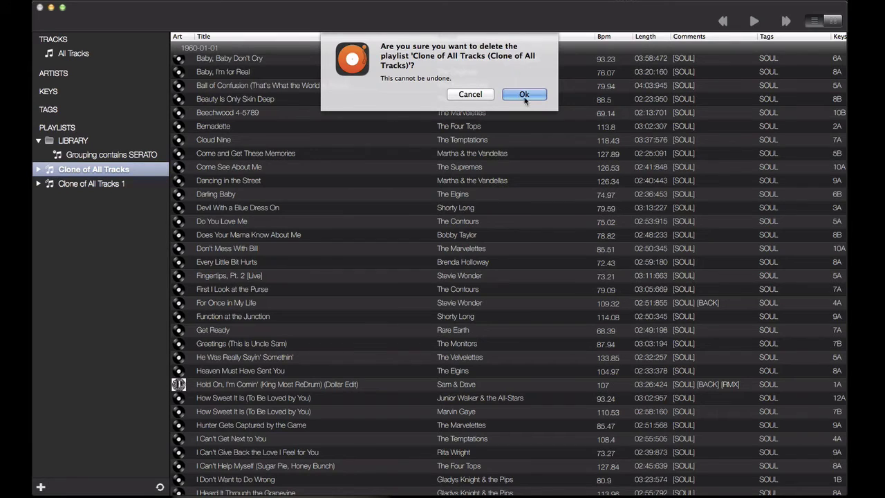
{"action": "left_click", "coordinate": [525, 98]}
{"action": "left_click", "coordinate": [93, 174]}
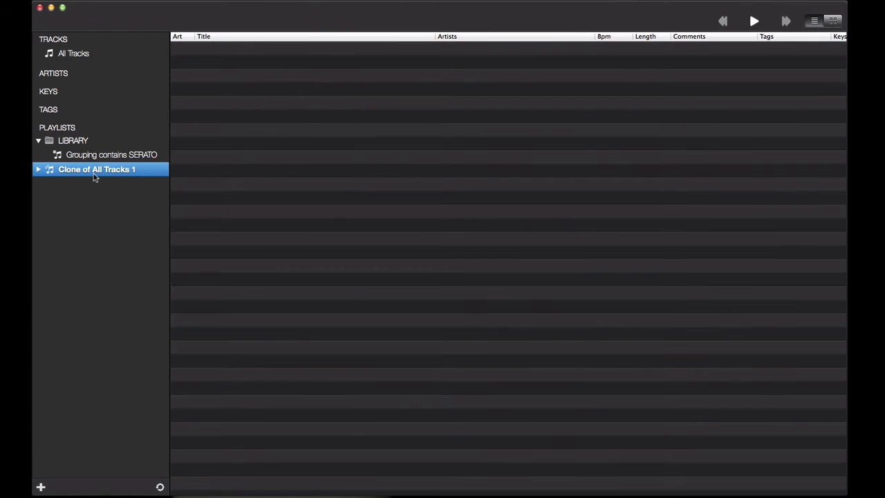
{"action": "key", "text": "BackSpace"}
{"action": "left_click", "coordinate": [523, 94]}
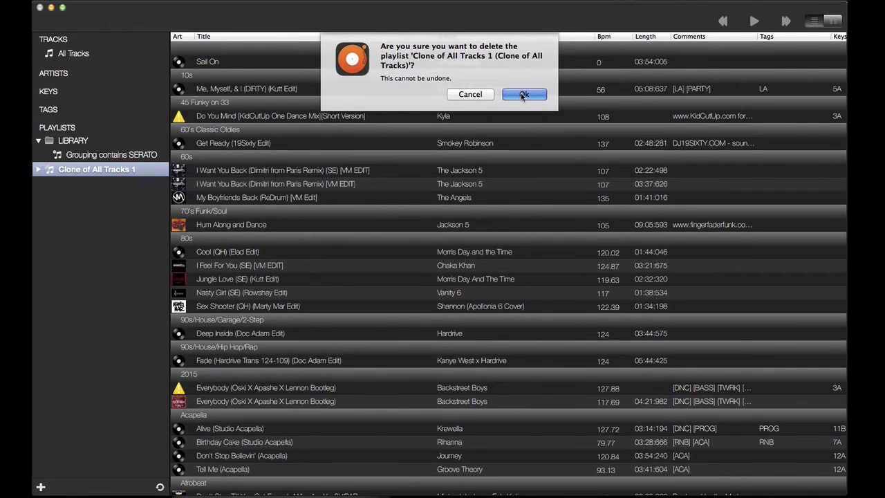
Look through the list of tags and the tracks in the Grouping contains SERATO playlist, leaving the tag list hidden.
{"action": "left_click", "coordinate": [156, 110]}
{"action": "scroll", "coordinate": [62, 130], "scroll_direction": "down", "scroll_amount": 1}
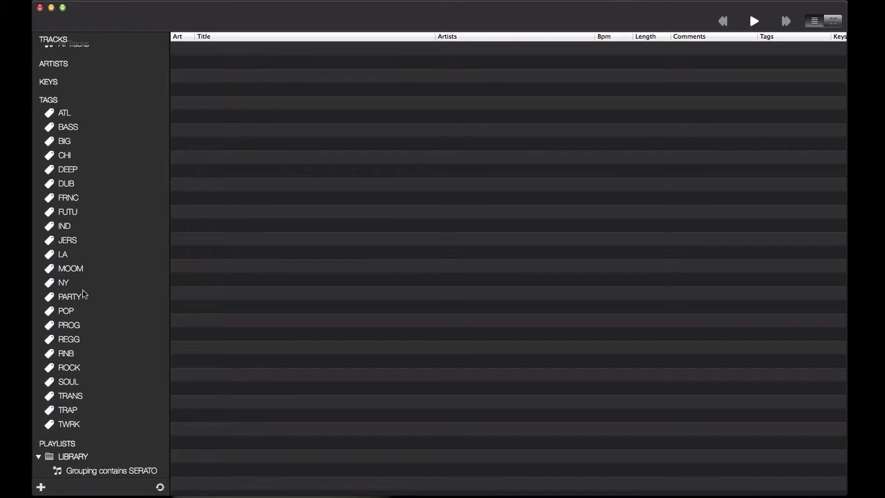
{"action": "scroll", "coordinate": [84, 243], "scroll_direction": "up", "scroll_amount": 1}
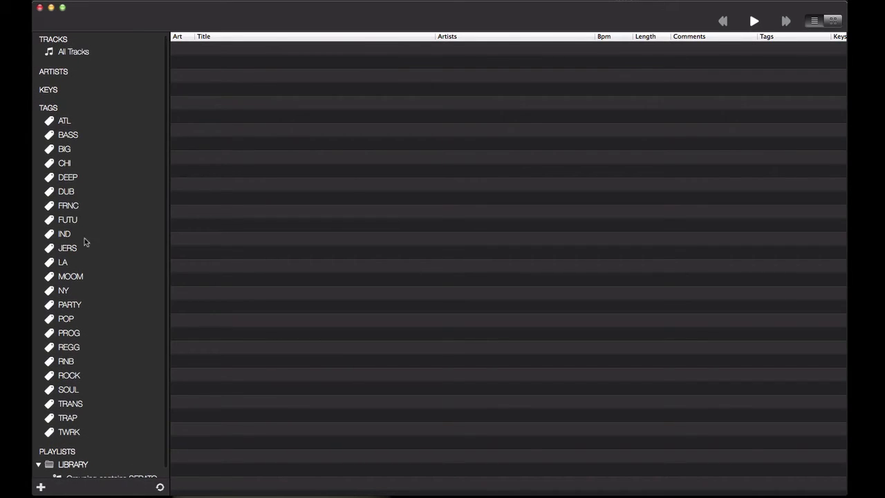
{"action": "left_click", "coordinate": [153, 109]}
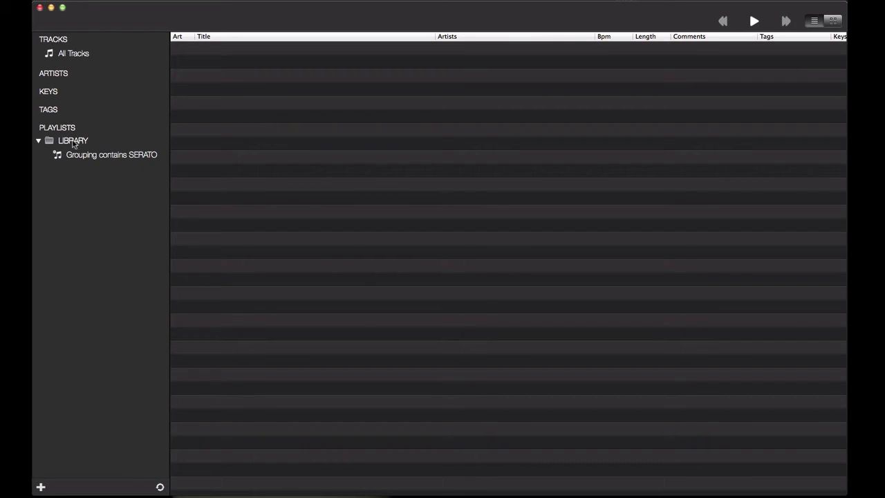
{"action": "left_click", "coordinate": [75, 141]}
{"action": "left_click", "coordinate": [74, 155]}
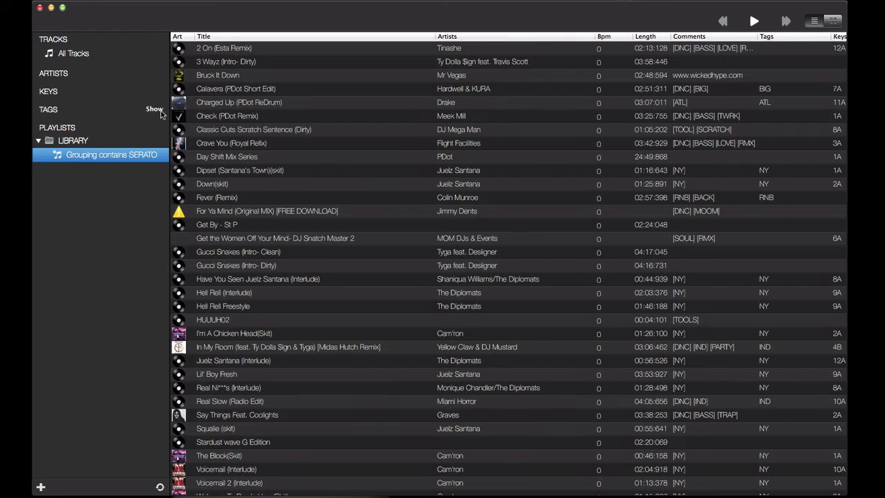
{"action": "left_click", "coordinate": [154, 109]}
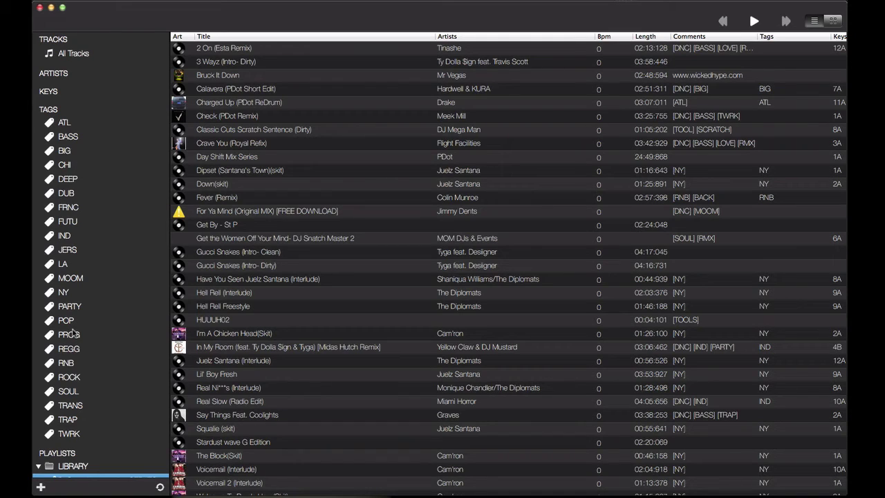
{"action": "left_click", "coordinate": [154, 109]}
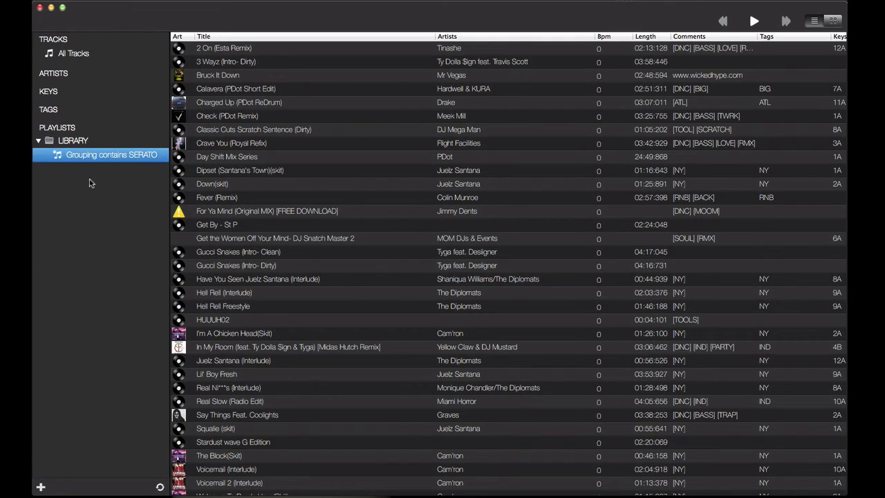
Create a smart playlist in the LIBRARY folder with the rule Comment contains "[twrk]".
{"action": "left_click", "coordinate": [40, 141]}
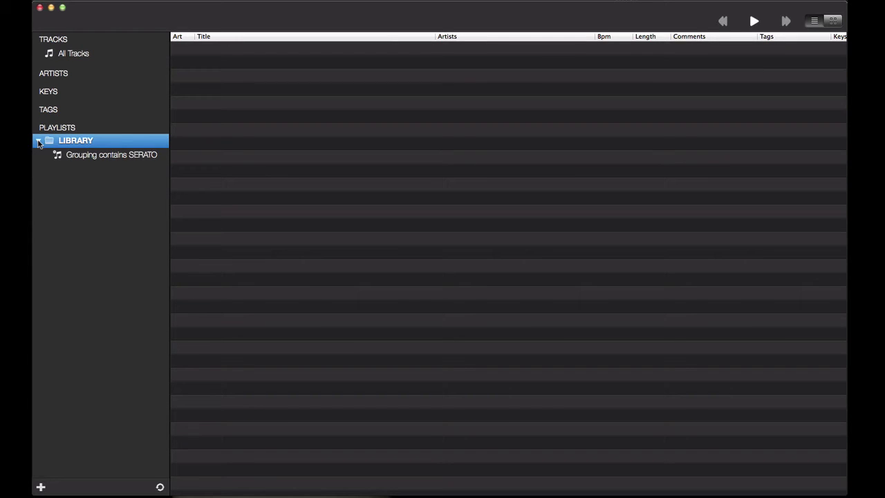
{"action": "left_click", "coordinate": [41, 487]}
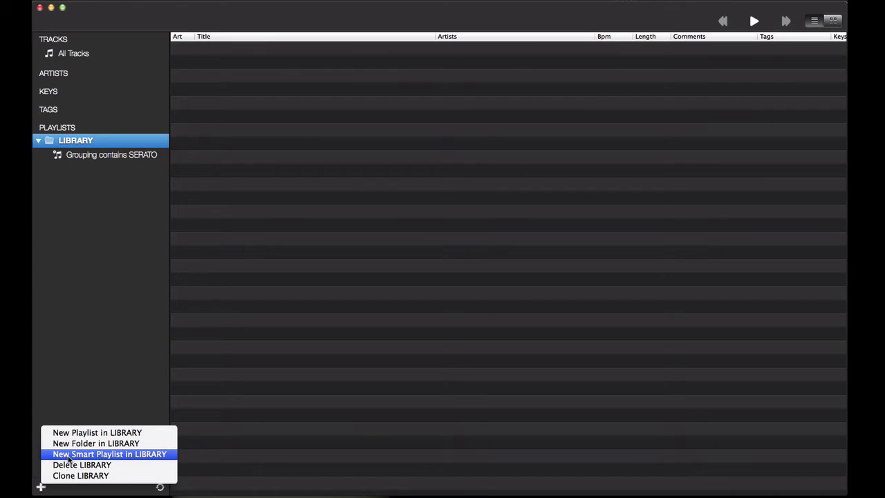
{"action": "left_click", "coordinate": [68, 454]}
{"action": "left_click", "coordinate": [373, 63]}
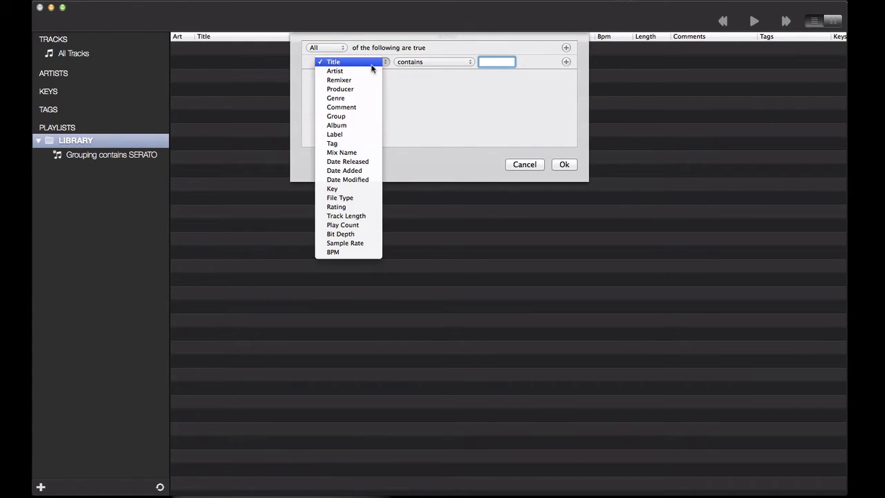
{"action": "left_click", "coordinate": [364, 107]}
{"action": "left_click", "coordinate": [432, 62]}
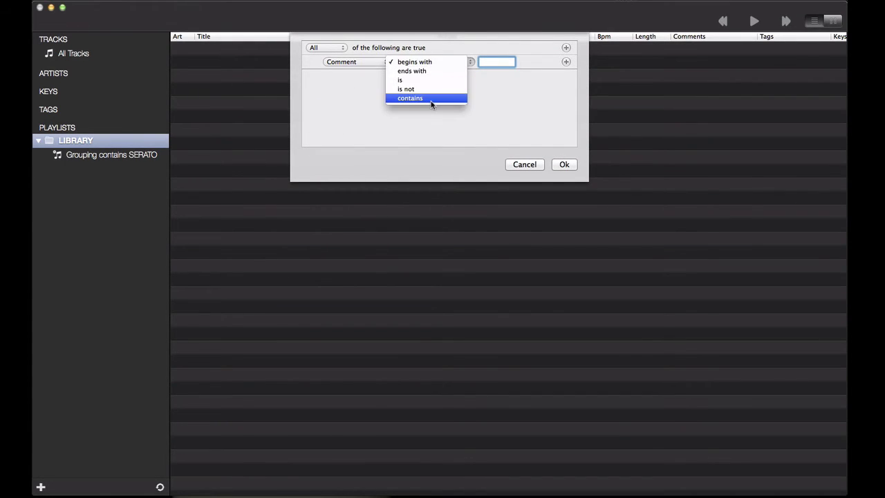
{"action": "left_click", "coordinate": [432, 98]}
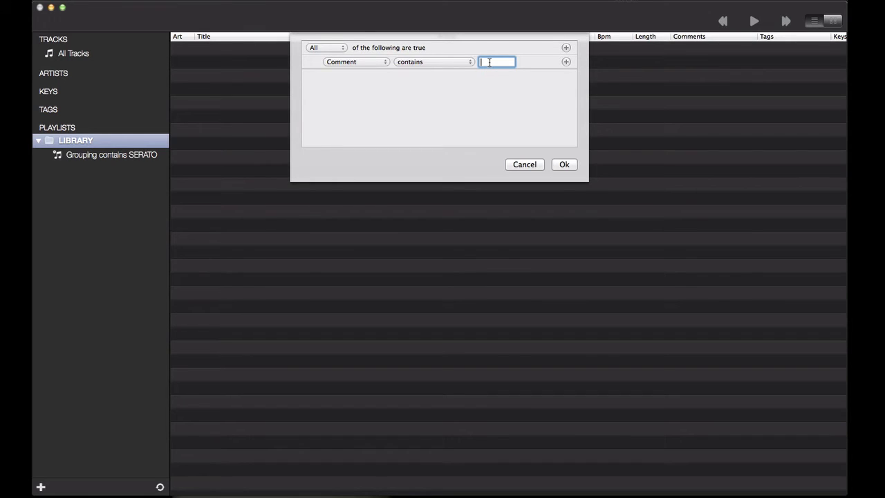
{"action": "type", "text": "[twrk"}
{"action": "left_click", "coordinate": [565, 164]}
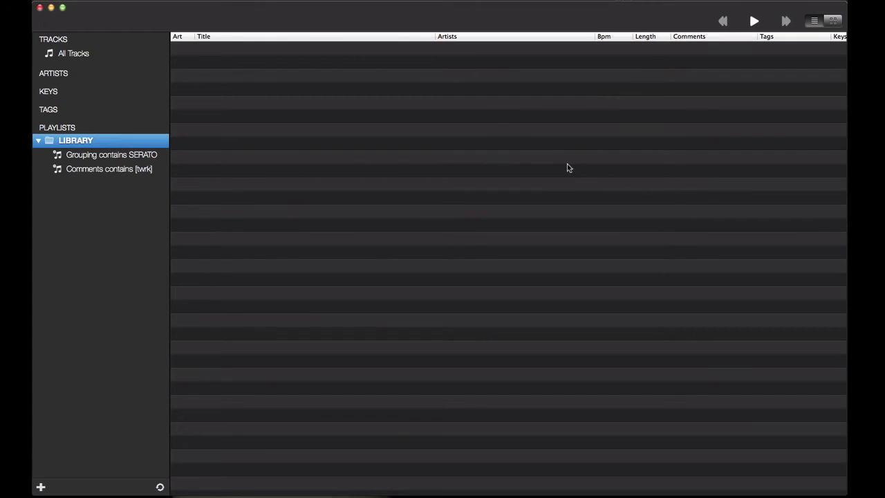
Add the tag TWRK to the "Forgot About Dre ft. Eminem (Kronic & Dimatik Bootleg)" track in the Comments contains [twrk] playlist.
{"action": "left_click", "coordinate": [124, 175]}
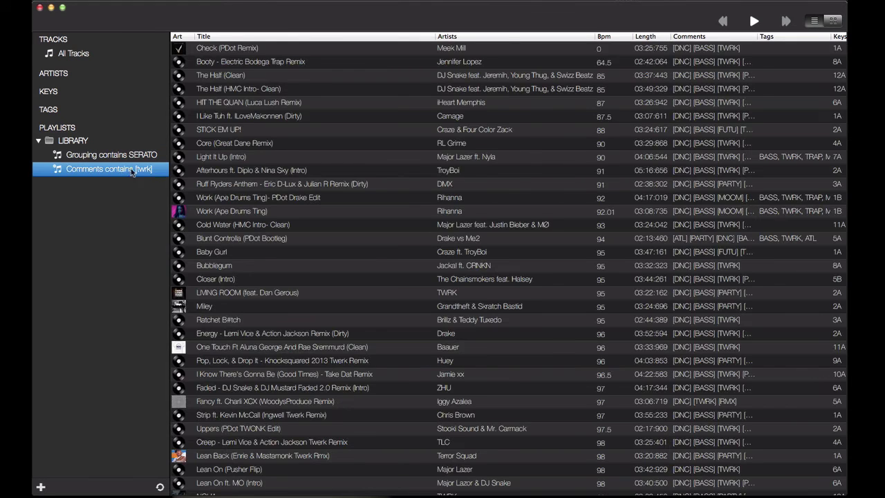
{"action": "left_click", "coordinate": [341, 199]}
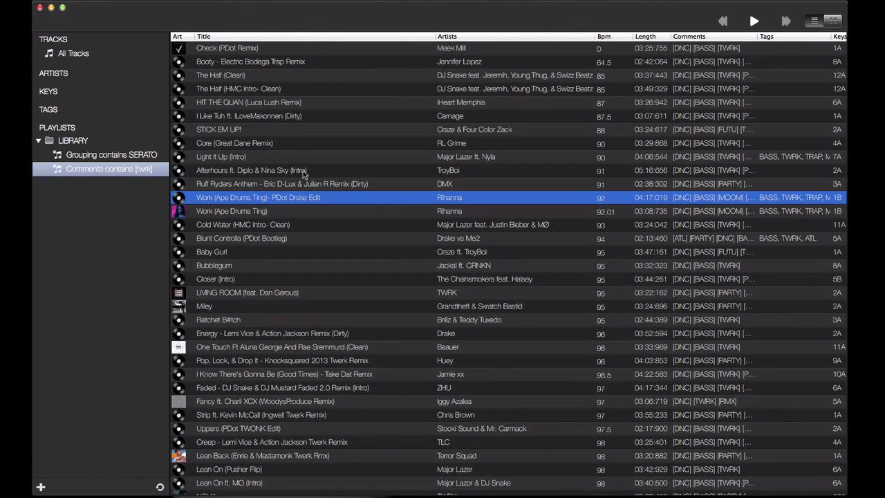
{"action": "left_click", "coordinate": [268, 116]}
{"action": "scroll", "coordinate": [335, 358], "scroll_direction": "down", "scroll_amount": 20}
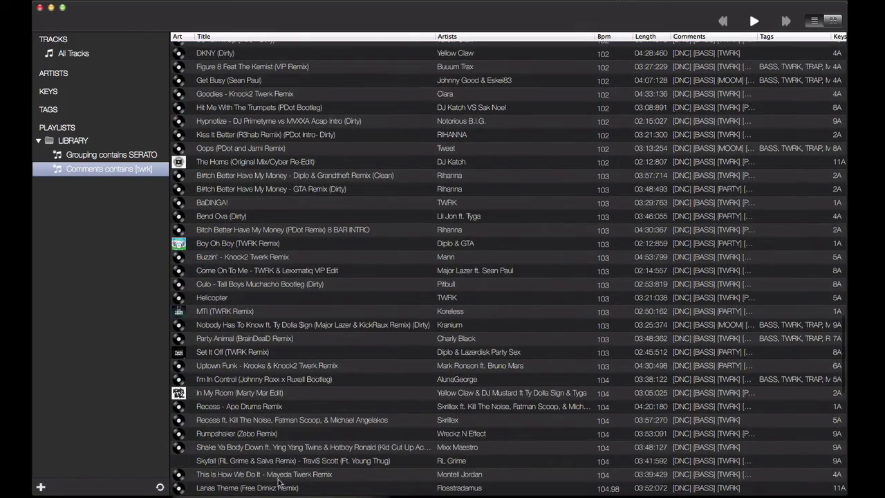
{"action": "scroll", "coordinate": [262, 484], "scroll_direction": "down", "scroll_amount": 15}
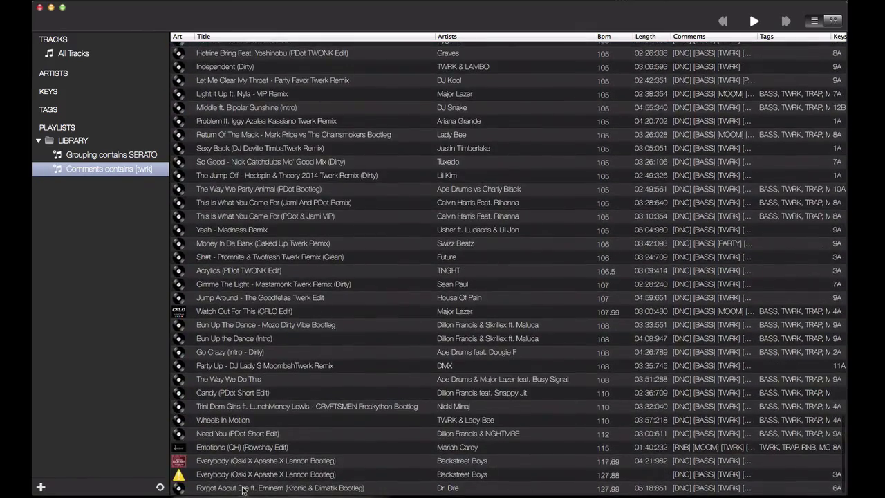
{"action": "double_click", "coordinate": [247, 486]}
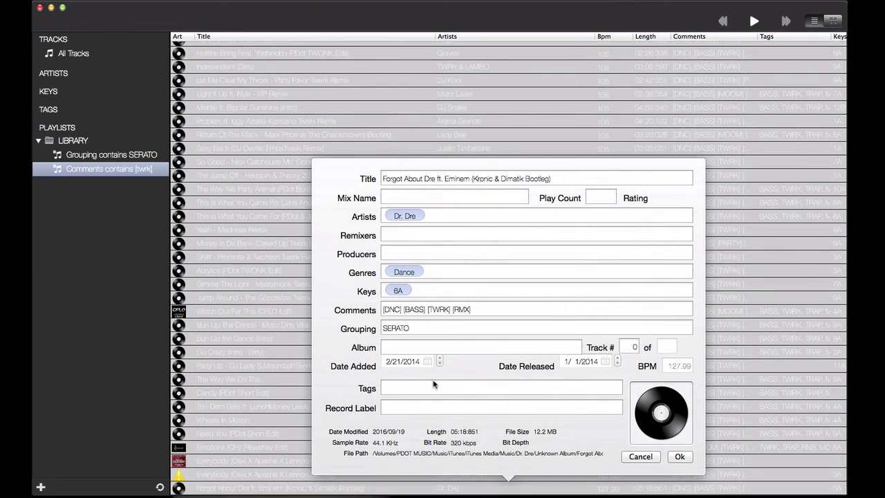
{"action": "left_click", "coordinate": [427, 386]}
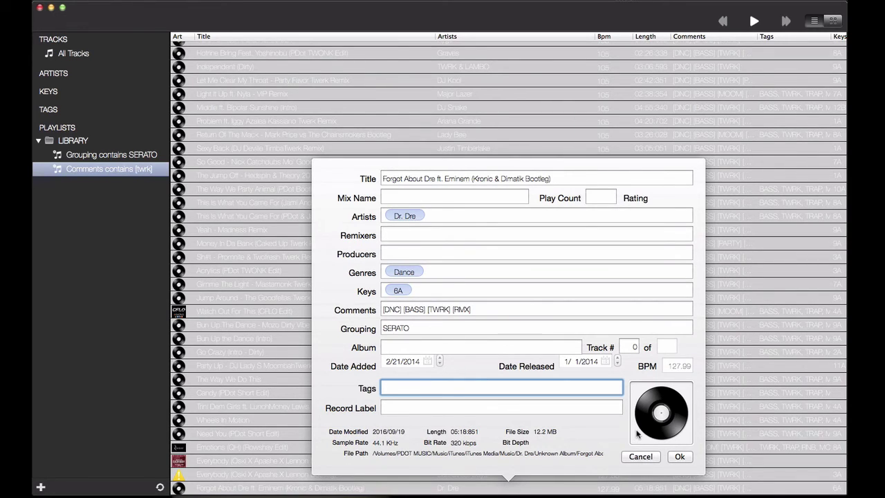
{"action": "type", "text": "TWRK"}
{"action": "key", "text": "Return"}
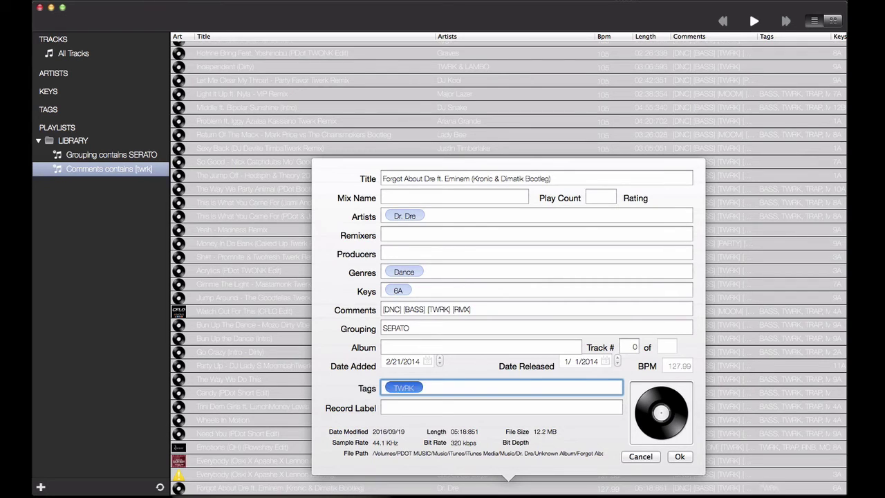
{"action": "left_click", "coordinate": [680, 456]}
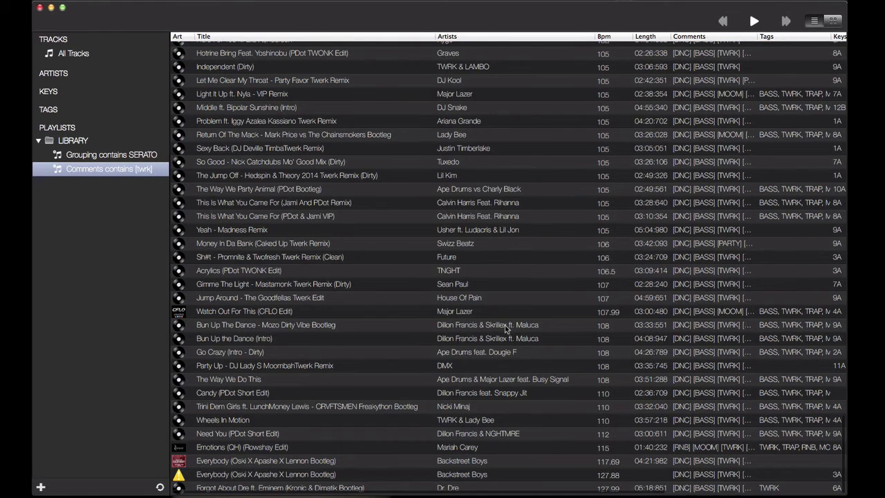
Check the comments and tags of the tracks in the Comments contains [twrk] playlist.
{"action": "scroll", "coordinate": [506, 330], "scroll_direction": "up", "scroll_amount": 15}
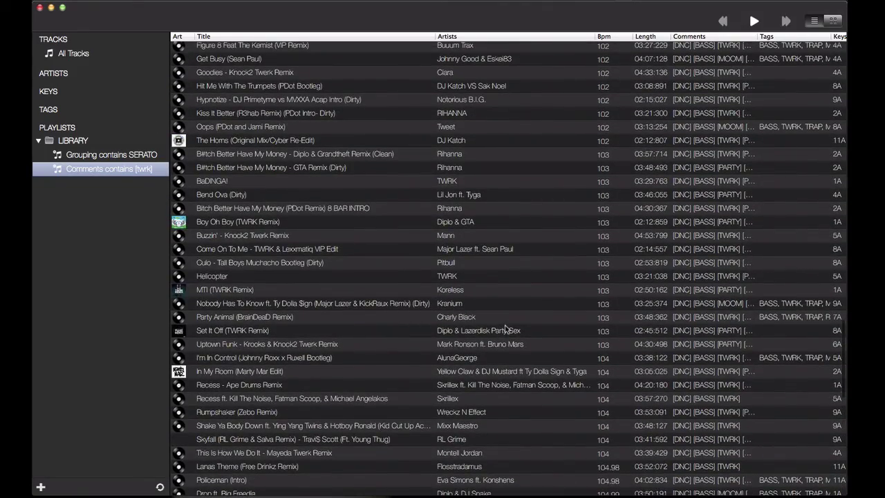
{"action": "scroll", "coordinate": [504, 328], "scroll_direction": "up", "scroll_amount": 15}
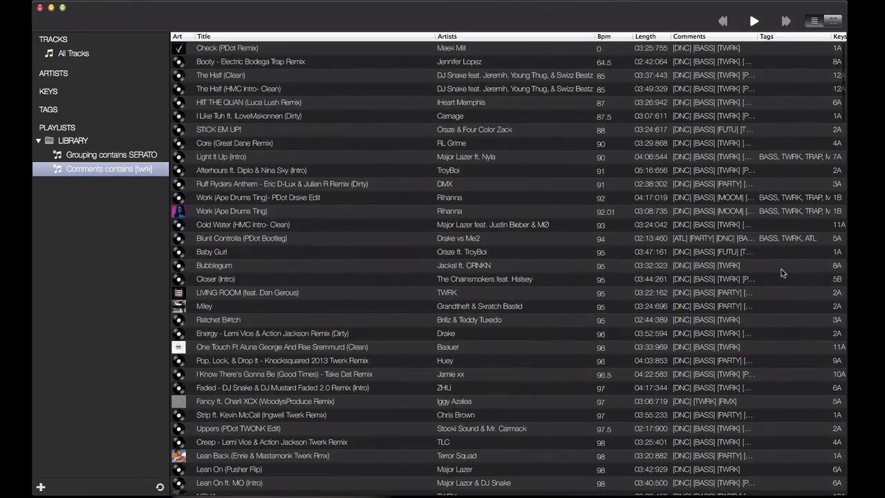
{"action": "left_click", "coordinate": [782, 269]}
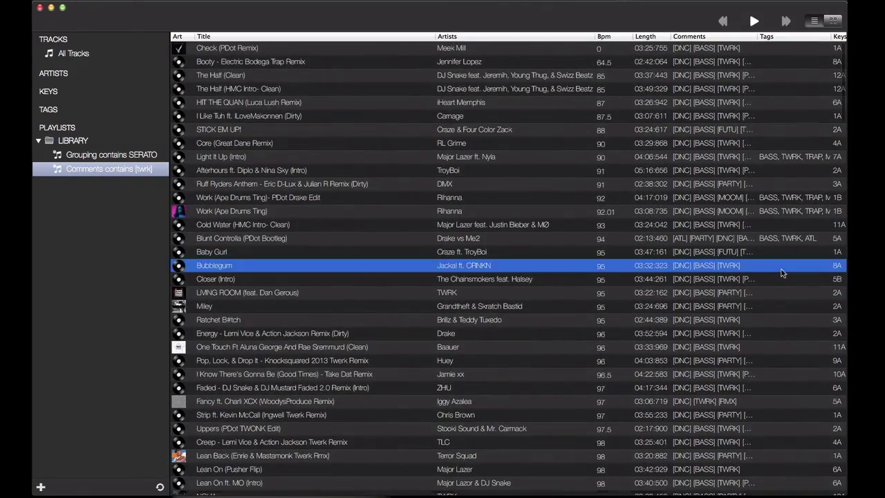
{"action": "scroll", "coordinate": [783, 273], "scroll_direction": "right", "scroll_amount": 10}
{"action": "scroll", "coordinate": [783, 273], "scroll_direction": "left", "scroll_amount": 9}
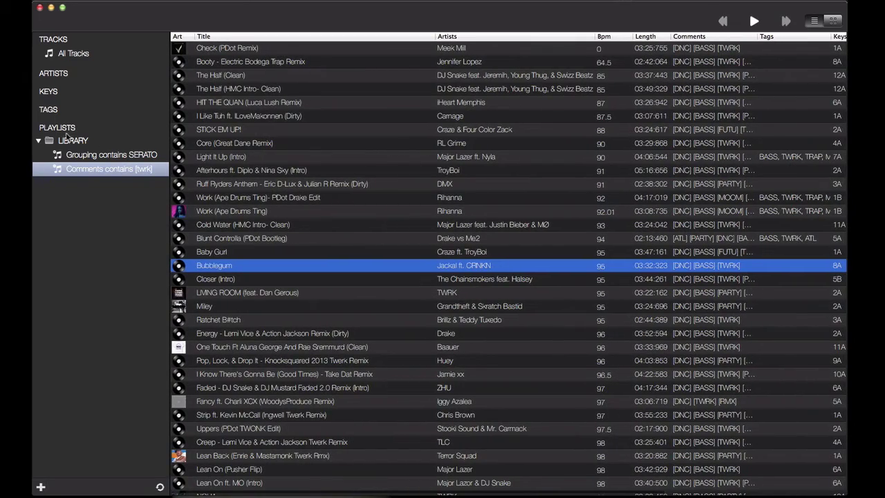
Show the tag list, look through the tracks tagged TWRK, and hide the list again.
{"action": "left_click", "coordinate": [154, 109]}
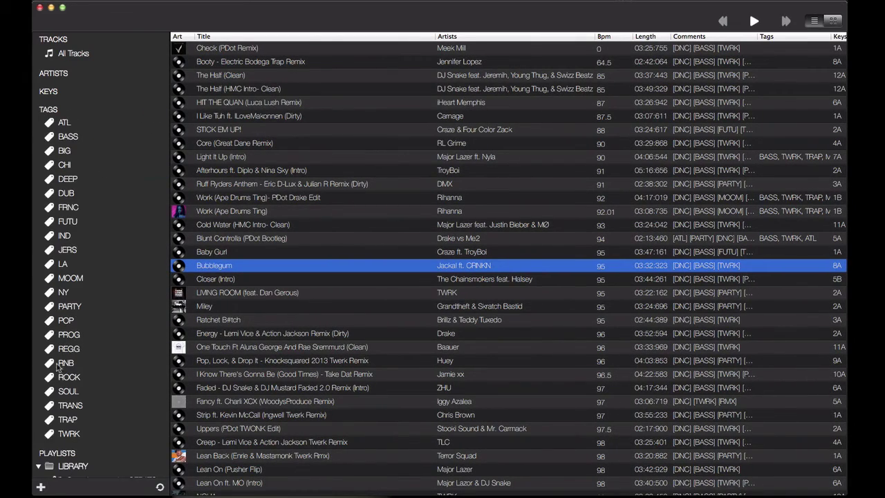
{"action": "left_click", "coordinate": [69, 435]}
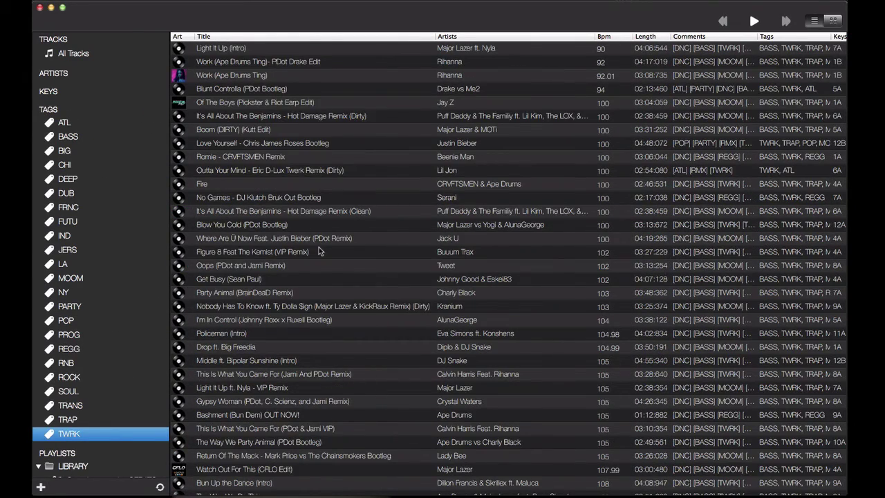
{"action": "scroll", "coordinate": [319, 249], "scroll_direction": "down", "scroll_amount": 5}
{"action": "scroll", "coordinate": [319, 251], "scroll_direction": "up", "scroll_amount": 5}
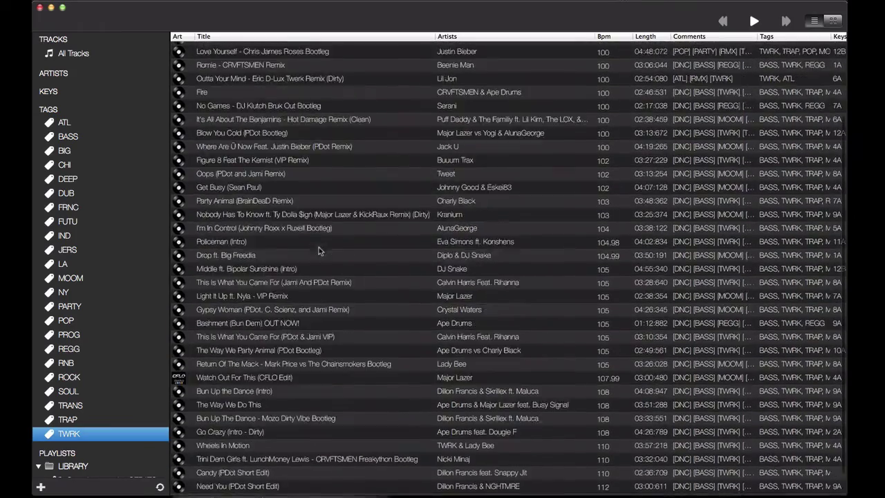
{"action": "scroll", "coordinate": [319, 251], "scroll_direction": "right", "scroll_amount": 5}
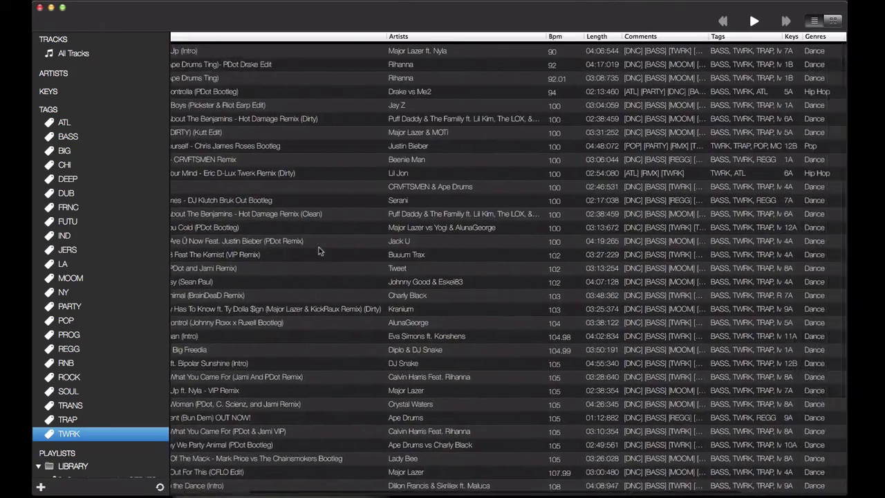
{"action": "scroll", "coordinate": [319, 250], "scroll_direction": "left", "scroll_amount": 5}
{"action": "scroll", "coordinate": [319, 250], "scroll_direction": "down", "scroll_amount": 5}
{"action": "scroll", "coordinate": [319, 251], "scroll_direction": "up", "scroll_amount": 5}
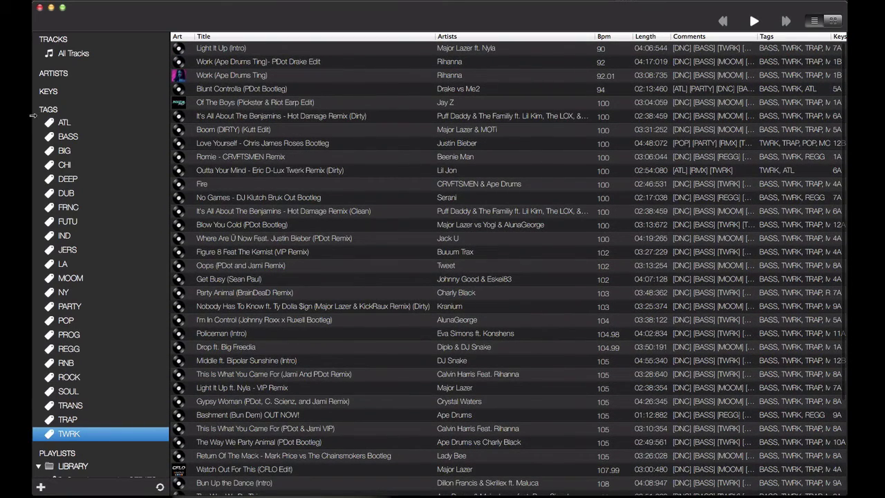
{"action": "mouse_move", "coordinate": [158, 111]}
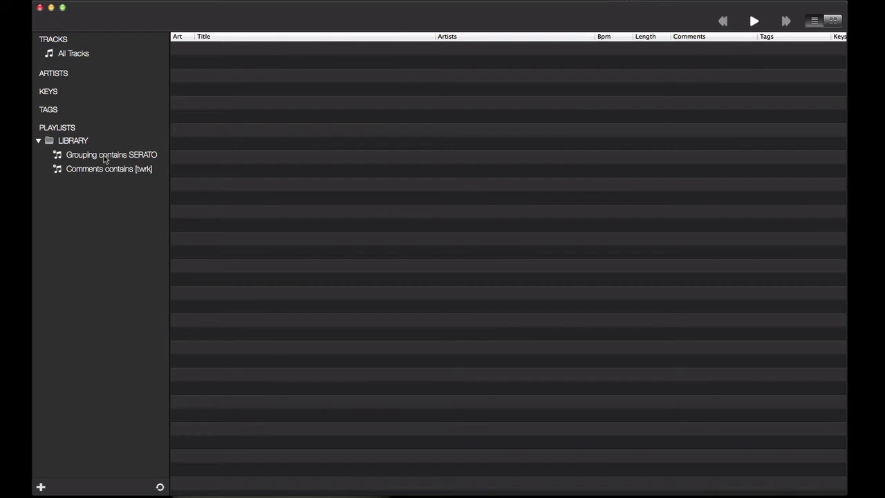
Look through the sort options offered for the Grouping contains SERATO playlist without choosing one.
{"action": "left_click", "coordinate": [105, 158]}
{"action": "right_click", "coordinate": [105, 159]}
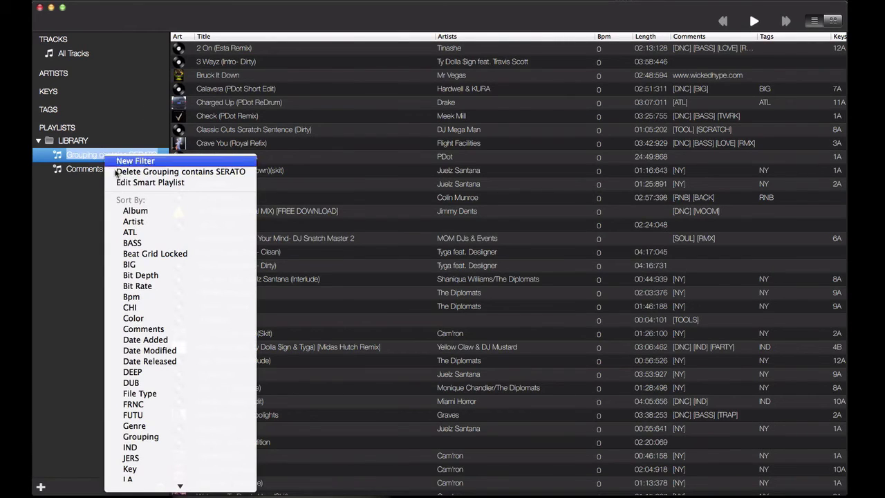
{"action": "scroll", "coordinate": [144, 216], "scroll_direction": "down", "scroll_amount": 2}
{"action": "scroll", "coordinate": [144, 216], "scroll_direction": "down", "scroll_amount": 8}
{"action": "scroll", "coordinate": [152, 204], "scroll_direction": "up", "scroll_amount": 3}
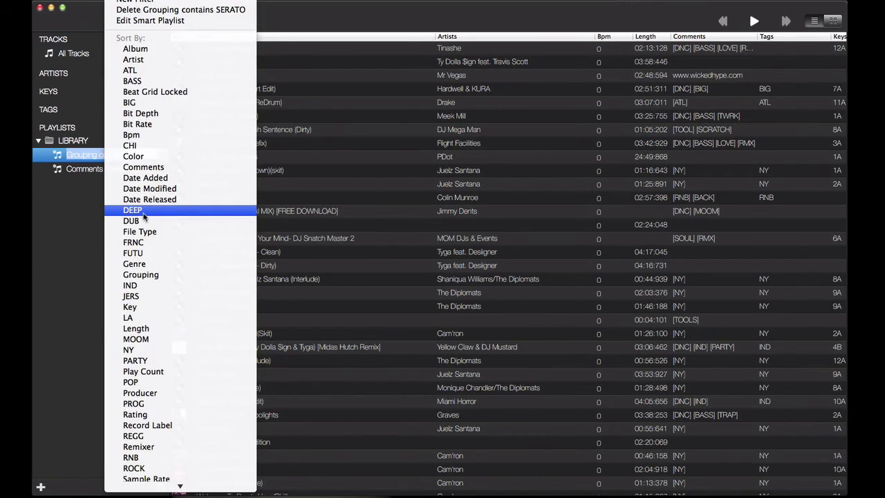
{"action": "scroll", "coordinate": [158, 201], "scroll_direction": "down", "scroll_amount": 1}
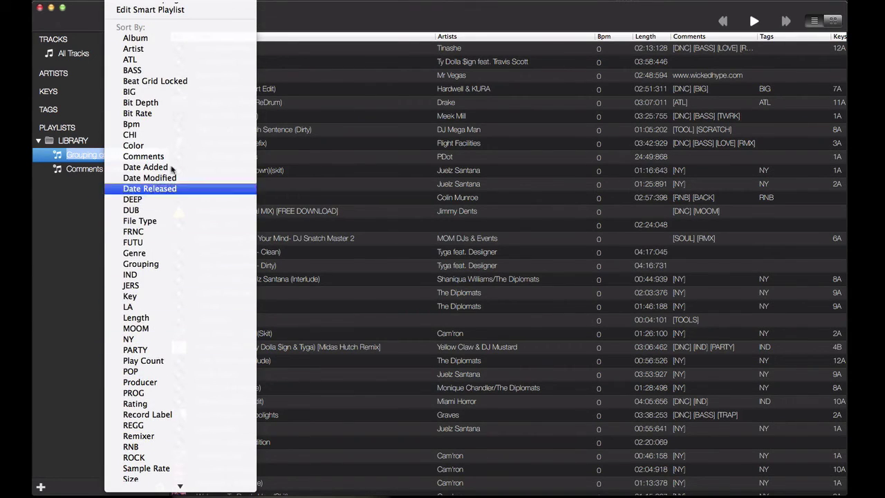
{"action": "left_click", "coordinate": [68, 208]}
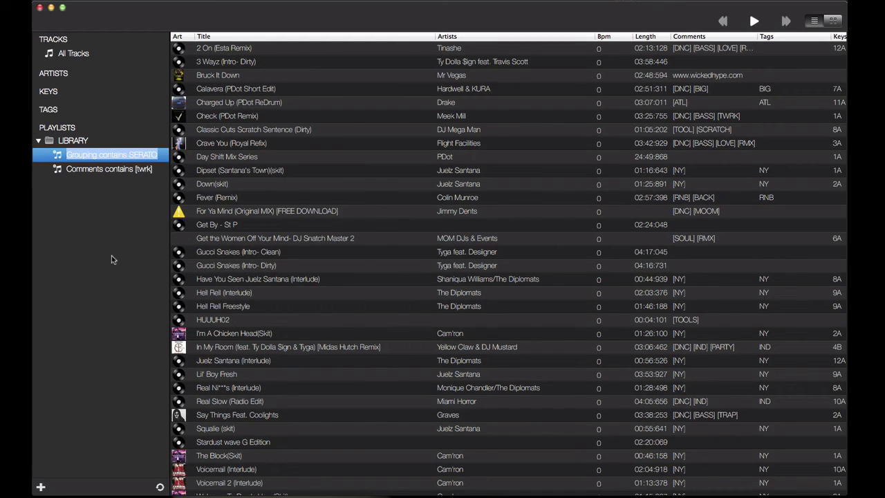
Delete the Comments contains [twrk] smart playlist from the LIBRARY folder.
{"action": "left_click", "coordinate": [149, 172]}
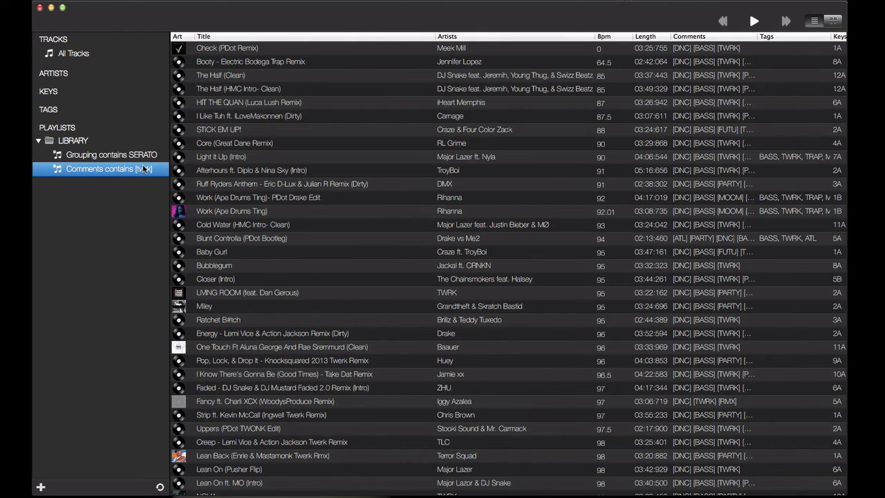
{"action": "key", "text": "BackSpace"}
{"action": "left_click", "coordinate": [520, 93]}
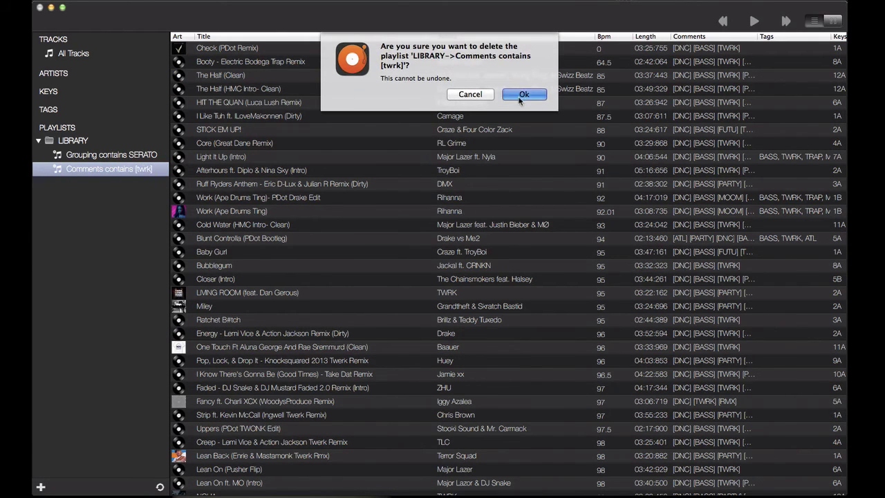
Look through the tracks in the Grouping contains SERATO playlist, including their BPM, comments and tags, and return to the start of the list.
{"action": "left_click", "coordinate": [133, 155]}
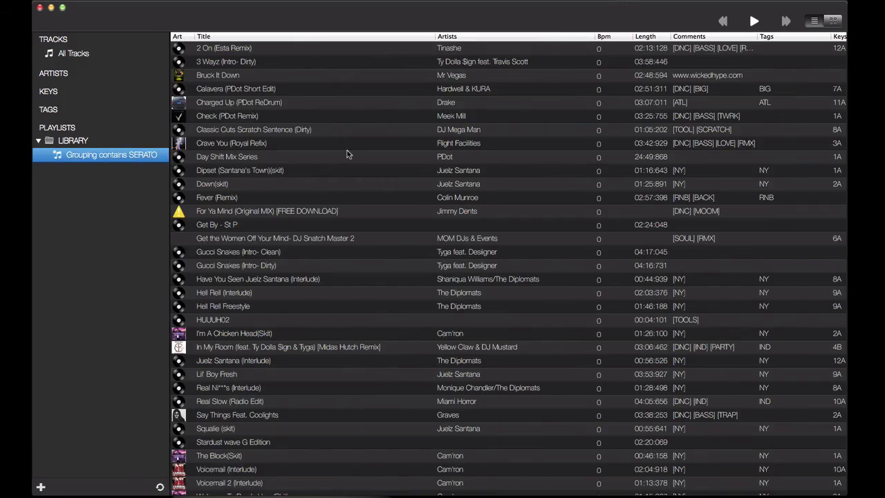
{"action": "scroll", "coordinate": [347, 150], "scroll_direction": "down", "scroll_amount": 20}
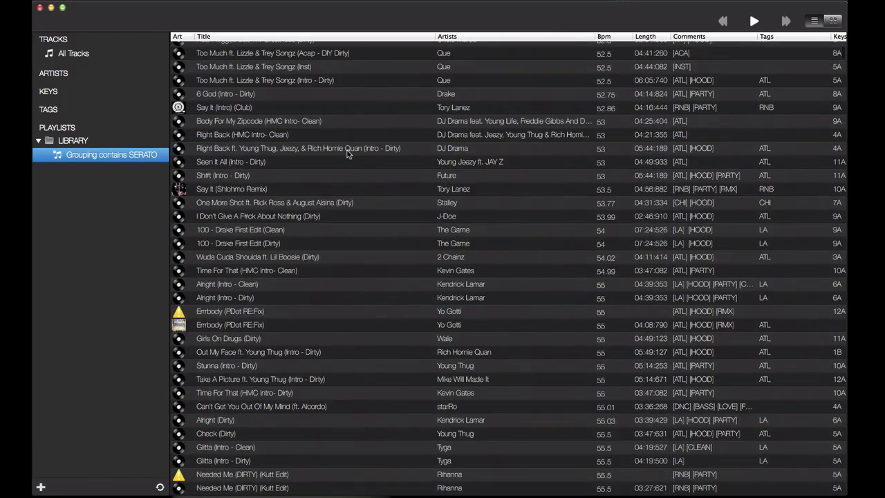
{"action": "scroll", "coordinate": [347, 152], "scroll_direction": "down", "scroll_amount": 20}
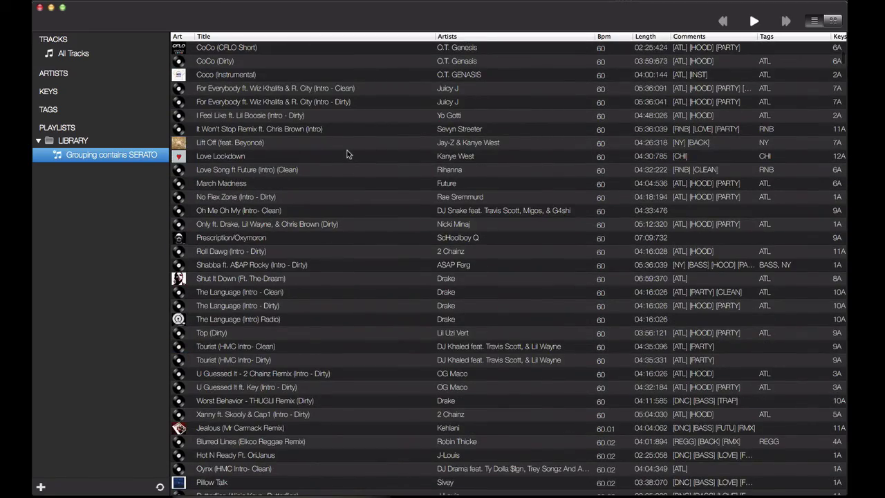
{"action": "scroll", "coordinate": [347, 152], "scroll_direction": "down", "scroll_amount": 15}
{"action": "scroll", "coordinate": [348, 152], "scroll_direction": "right", "scroll_amount": 2}
{"action": "scroll", "coordinate": [347, 152], "scroll_direction": "left", "scroll_amount": 2}
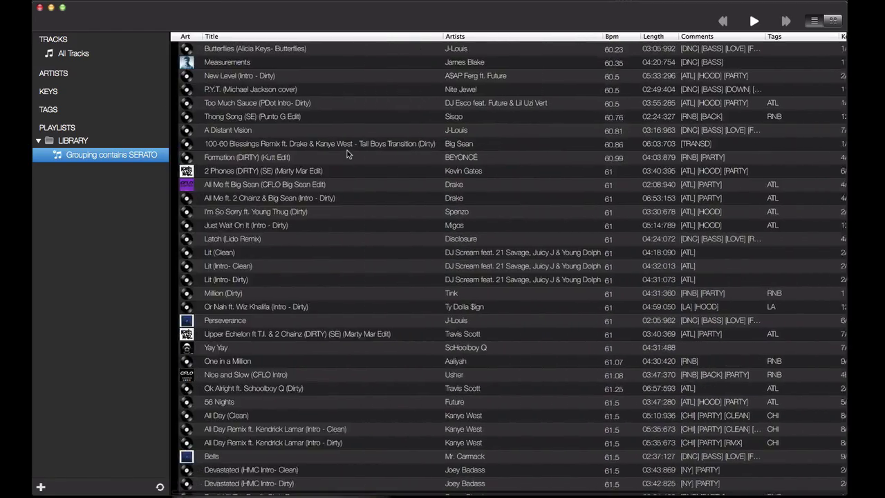
{"action": "scroll", "coordinate": [347, 152], "scroll_direction": "up", "scroll_amount": 5}
{"action": "scroll", "coordinate": [347, 155], "scroll_direction": "up", "scroll_amount": 20}
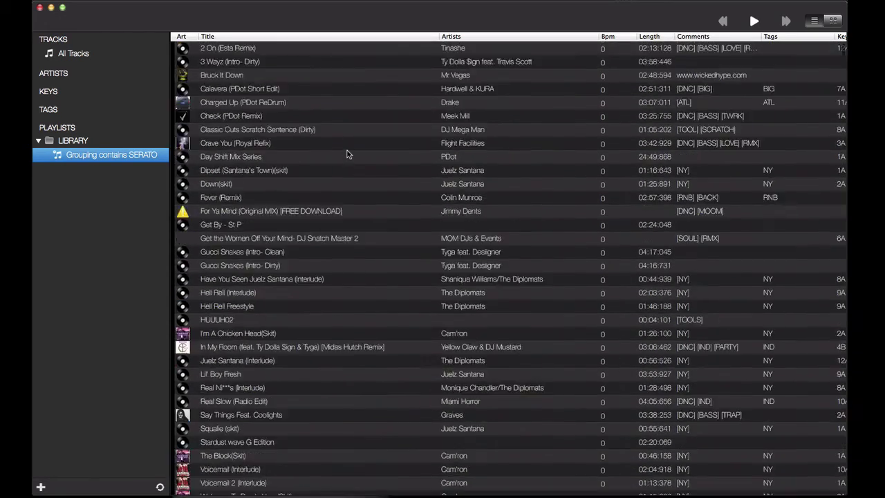